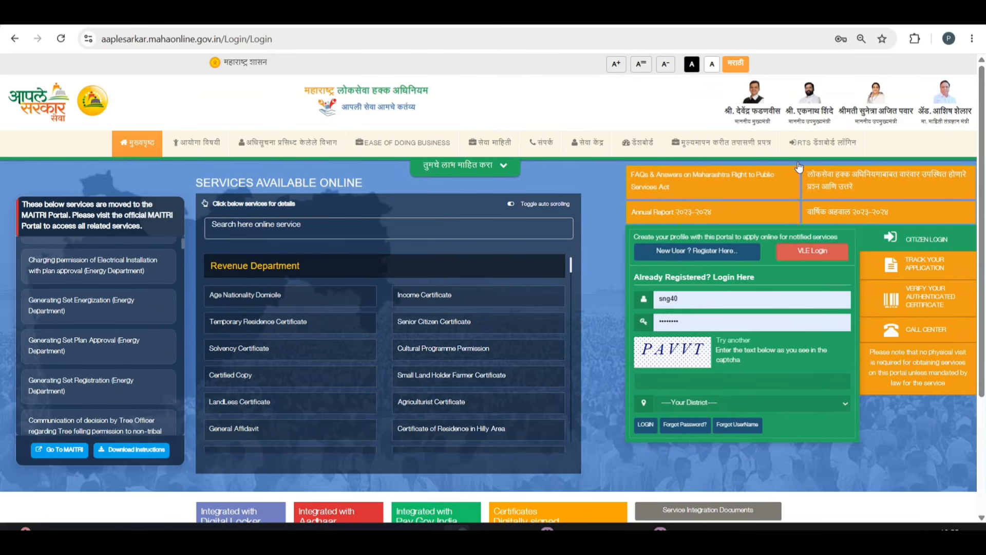
# Start a mobile-OTP registration for Mumbai City district, entering the mobile number and sending the OTP.
pyautogui.click(708, 253)
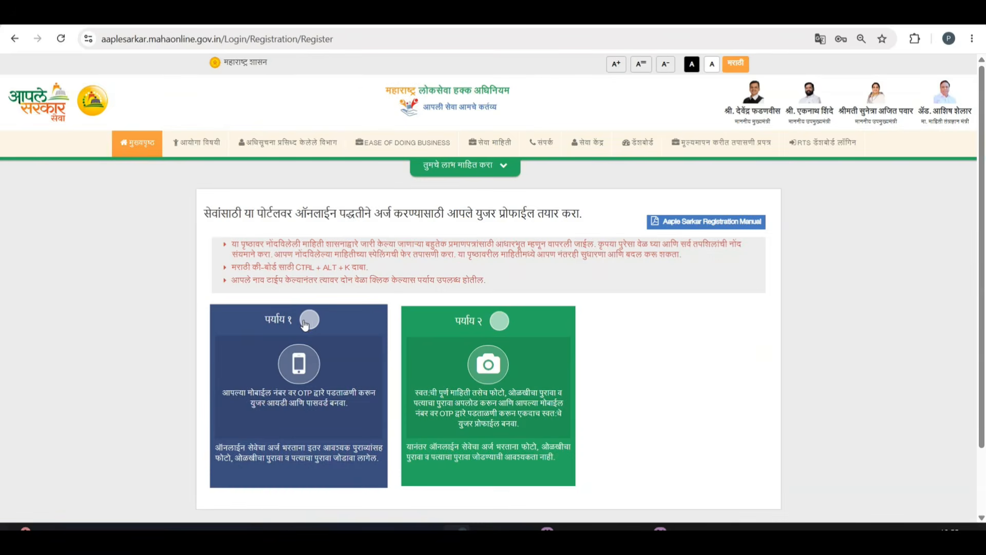
pyautogui.click(309, 319)
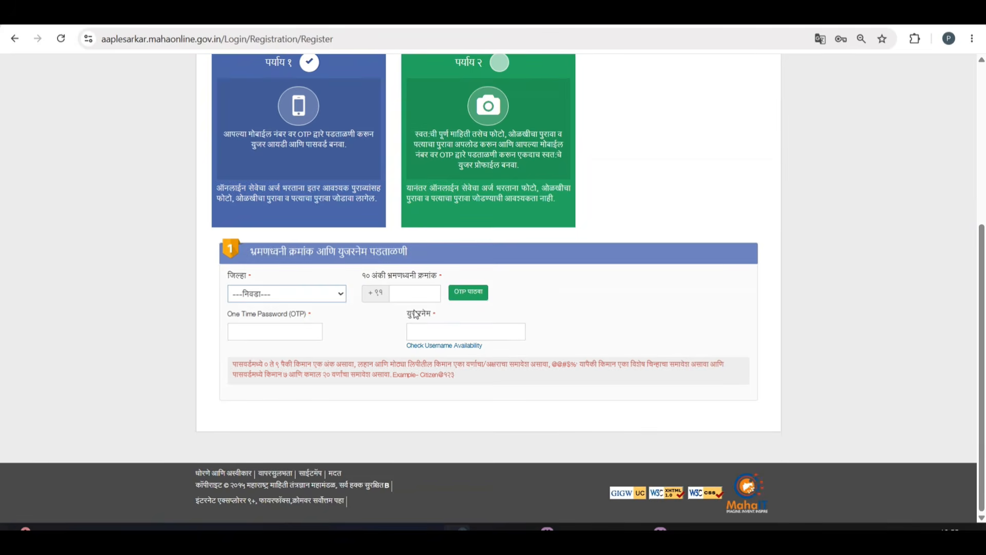
pyautogui.click(276, 296)
pyautogui.click(272, 282)
pyautogui.click(412, 294)
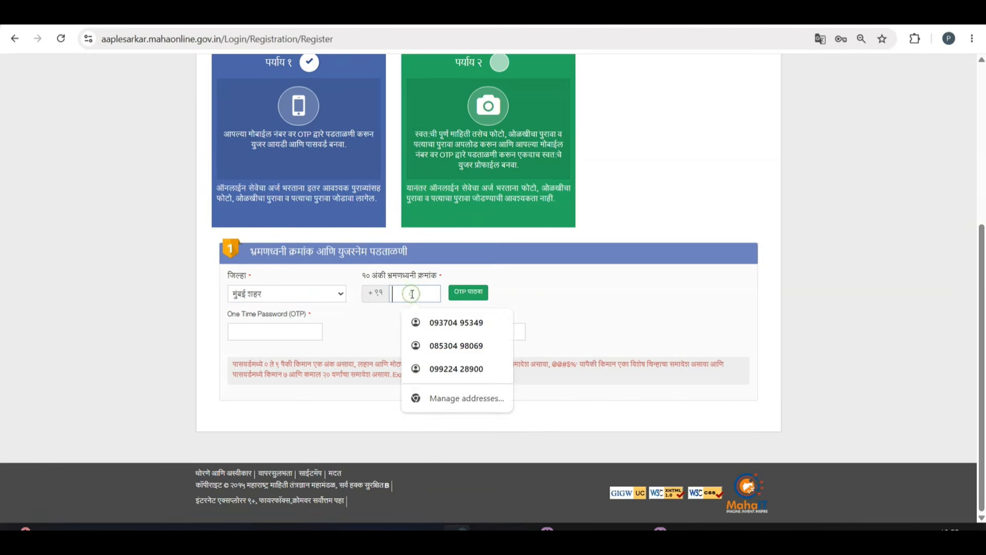
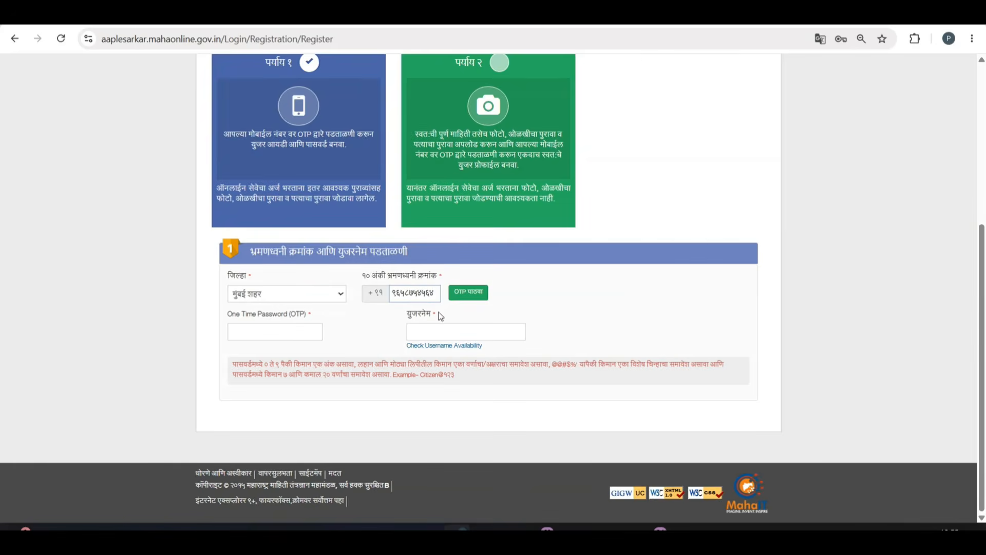
pyautogui.click(469, 293)
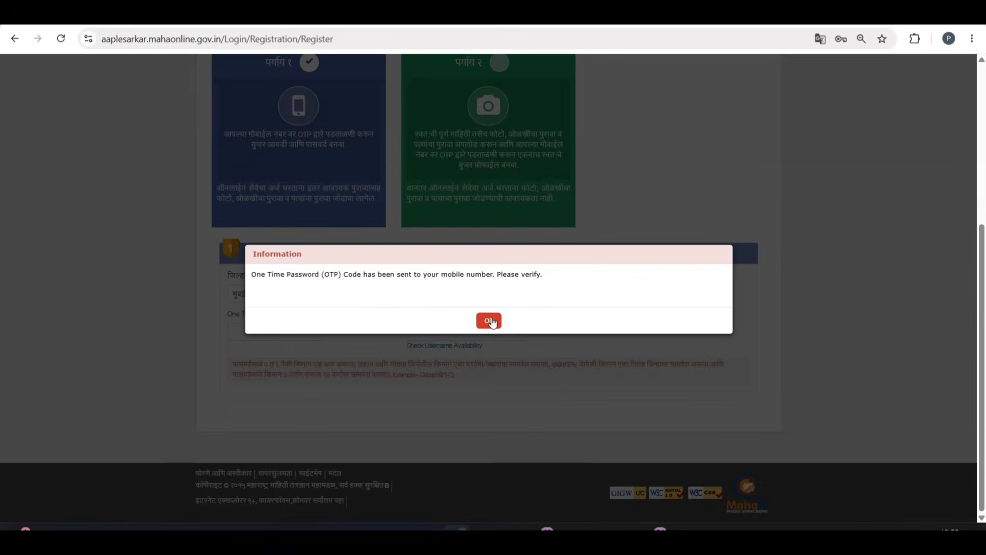
pyautogui.click(493, 323)
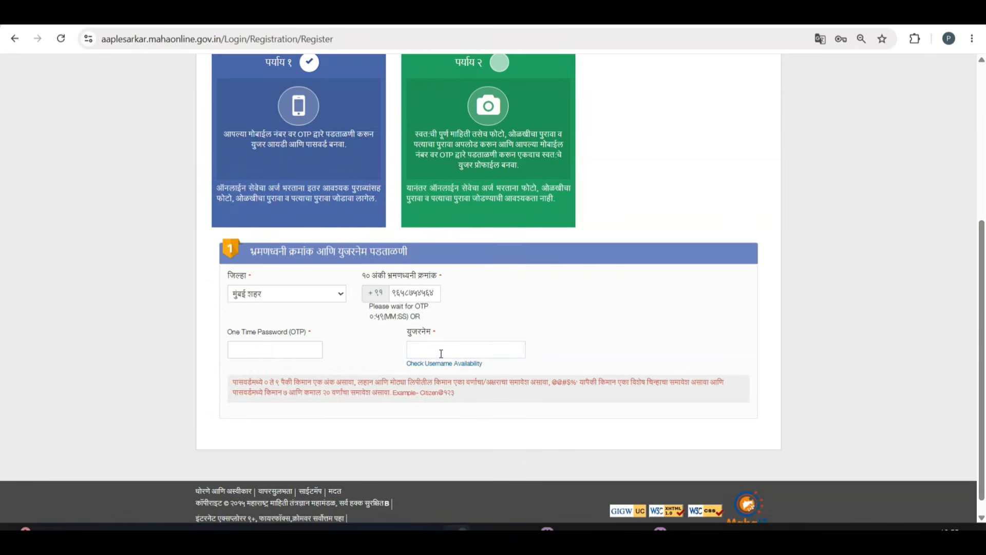
# Enter a username and confirm its availability.
pyautogui.click(439, 349)
pyautogui.click(445, 365)
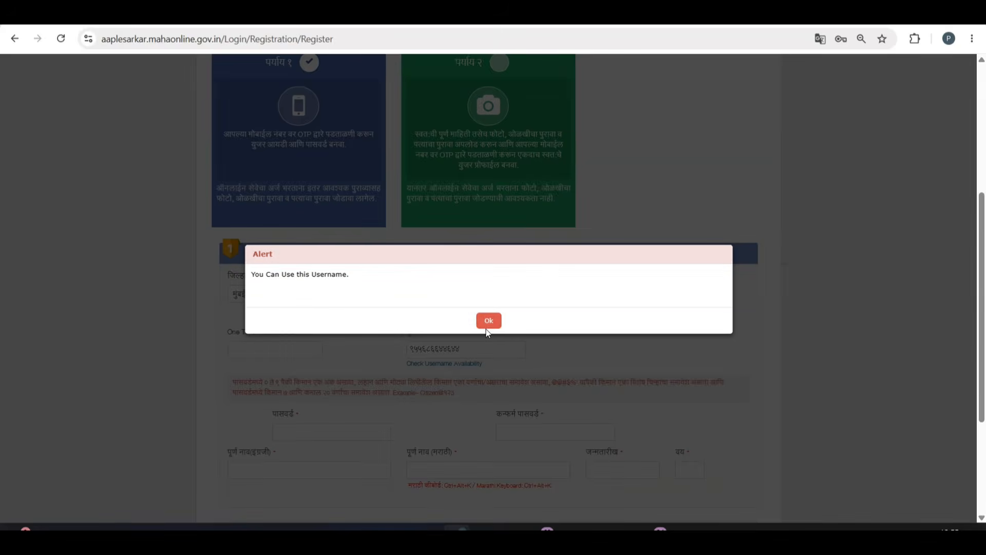
pyautogui.click(489, 314)
pyautogui.scroll(-1, 606, 326)
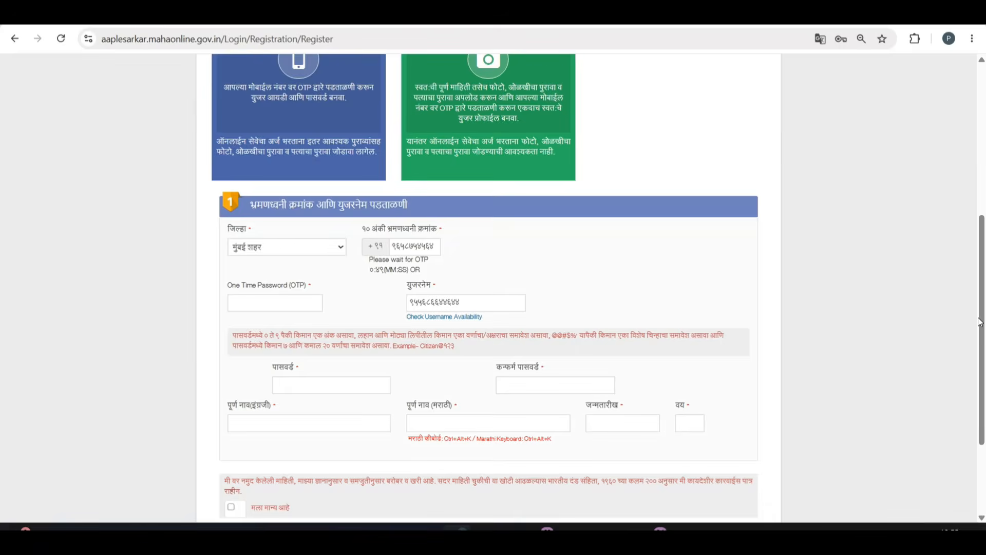
pyautogui.moveTo(981, 322); pyautogui.dragTo(981, 341)
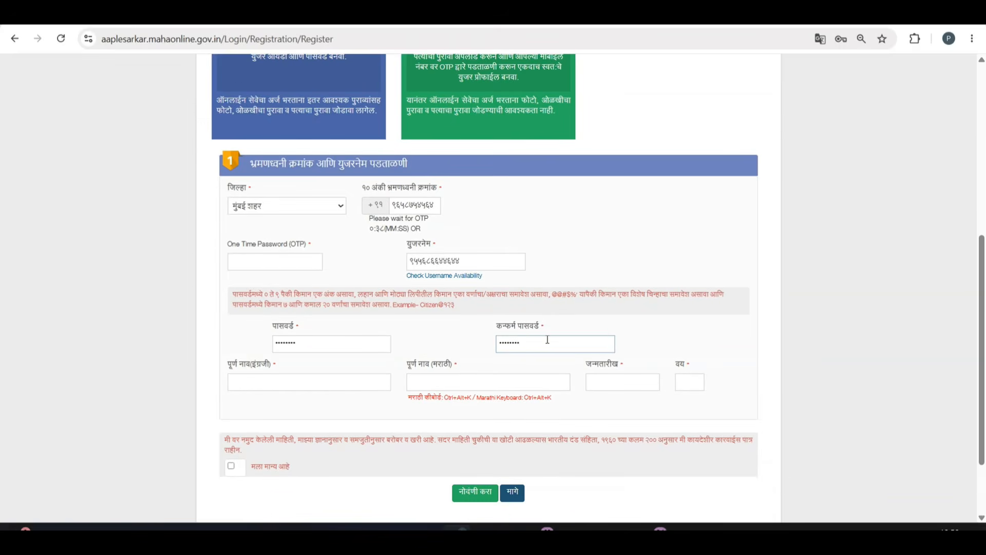
pyautogui.click(273, 381)
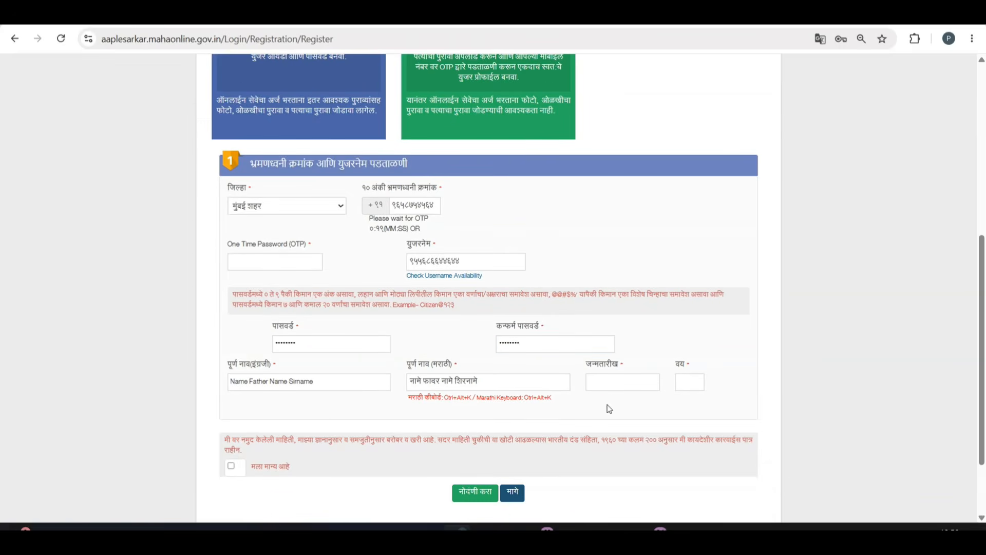
pyautogui.click(607, 385)
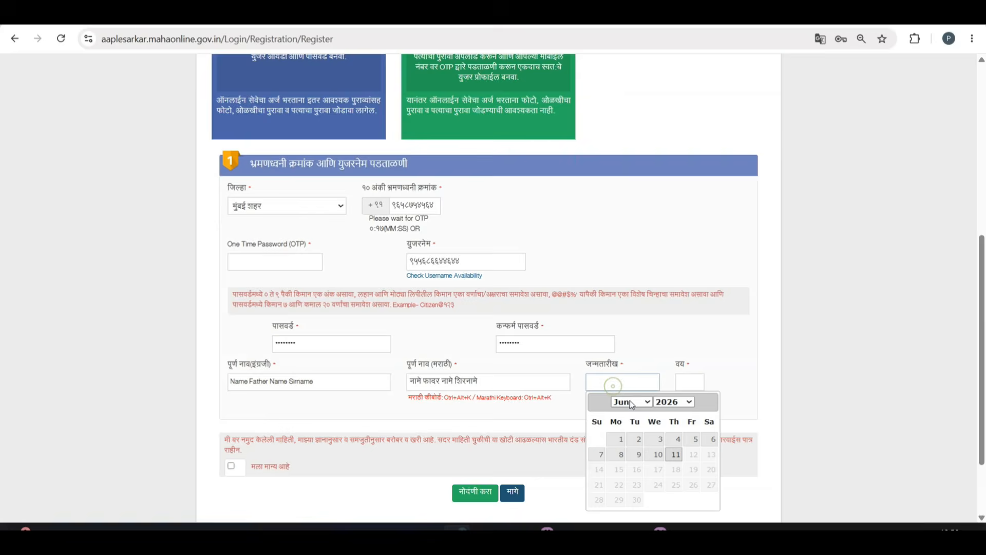
pyautogui.click(667, 402)
pyautogui.scroll(5, 667, 295)
pyautogui.click(668, 182)
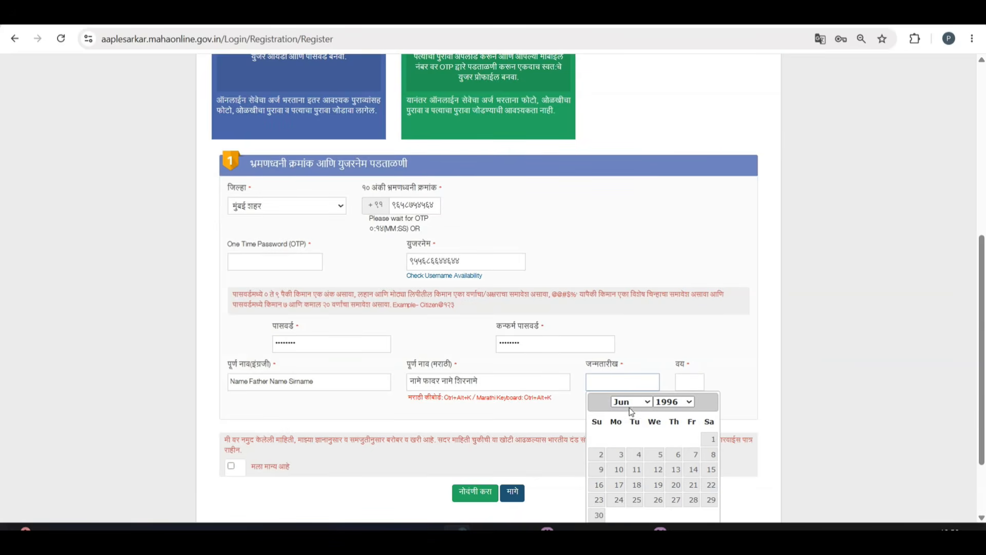
pyautogui.click(638, 405)
pyautogui.click(620, 217)
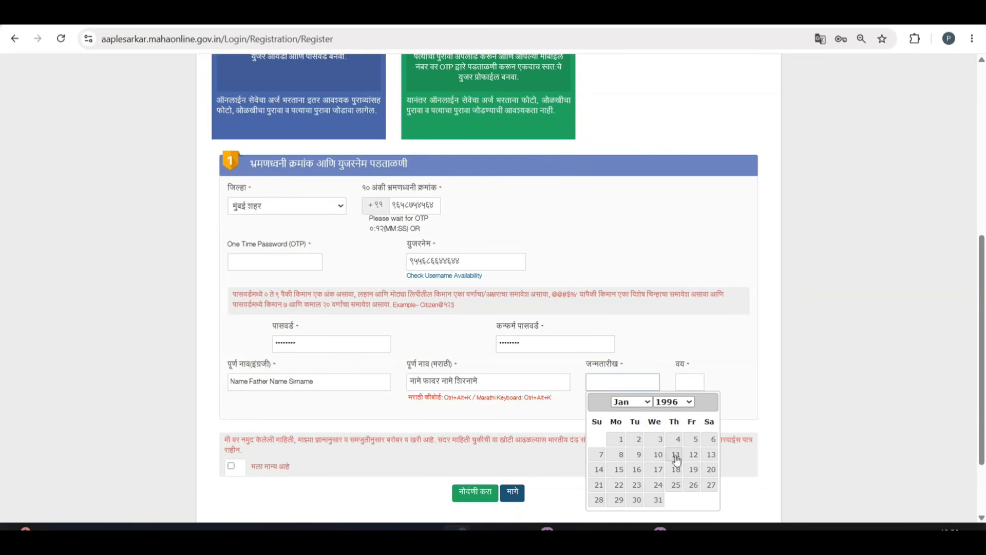
pyautogui.click(621, 441)
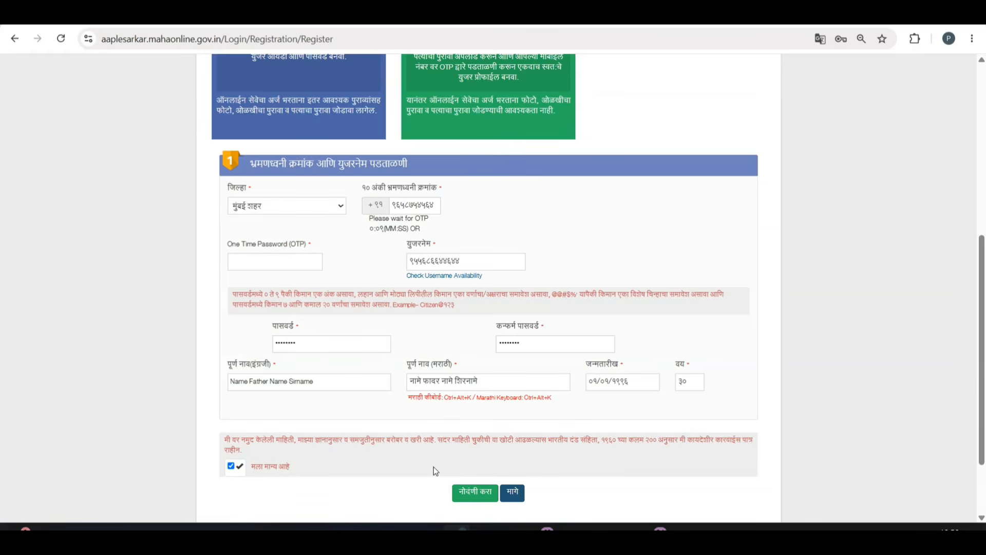
pyautogui.click(472, 492)
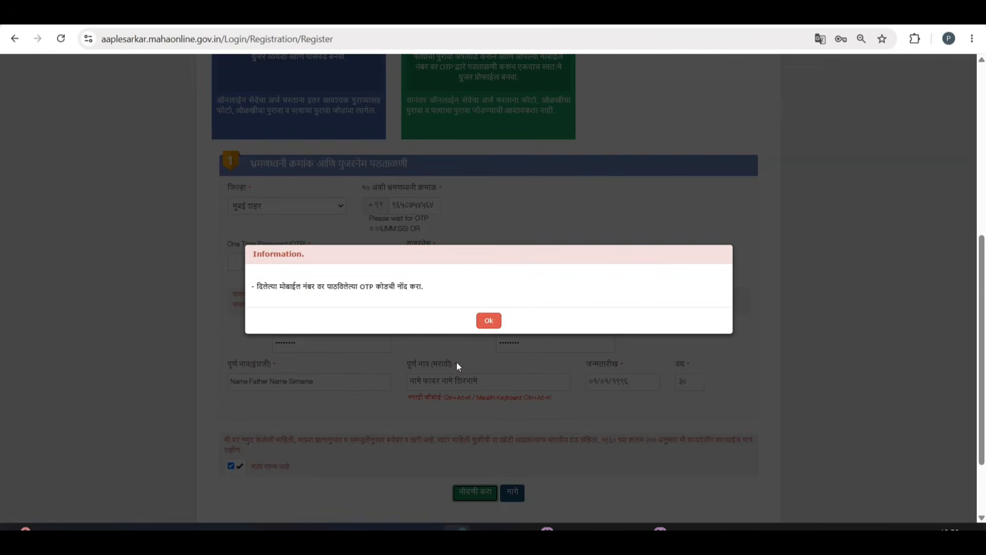
# Dismiss the OTP notice and return to the portal home page's department list.
pyautogui.click(489, 320)
pyautogui.click(139, 145)
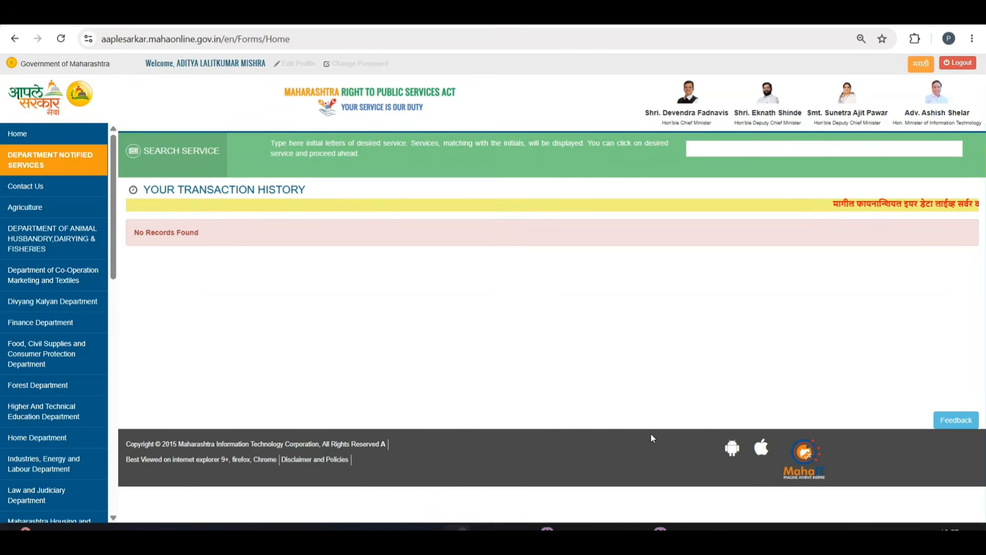
pyautogui.moveTo(130, 264); pyautogui.dragTo(128, 383)
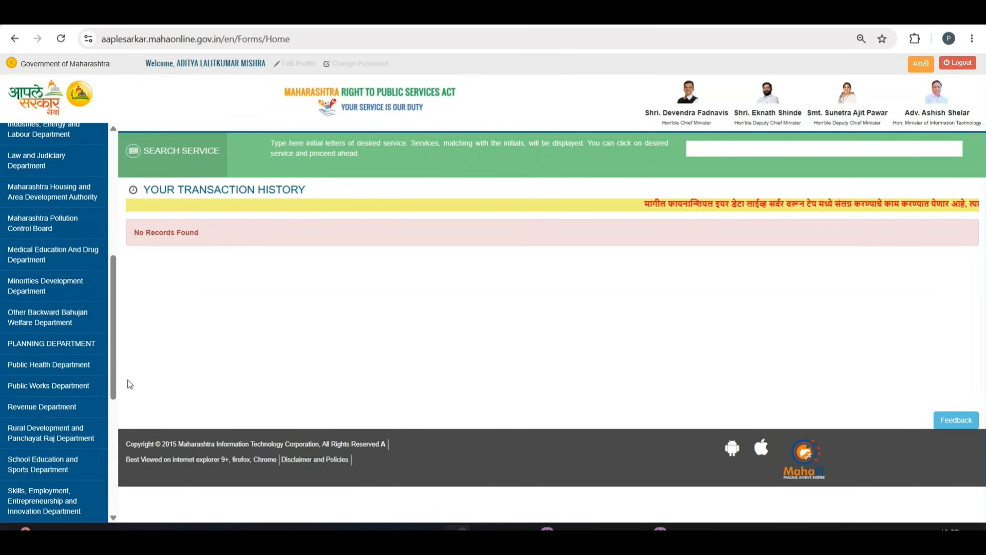
# Under Revenue Department pick Revenue Services and the Maharashtra EWS 10% certificate, then proceed.
pyautogui.click(29, 408)
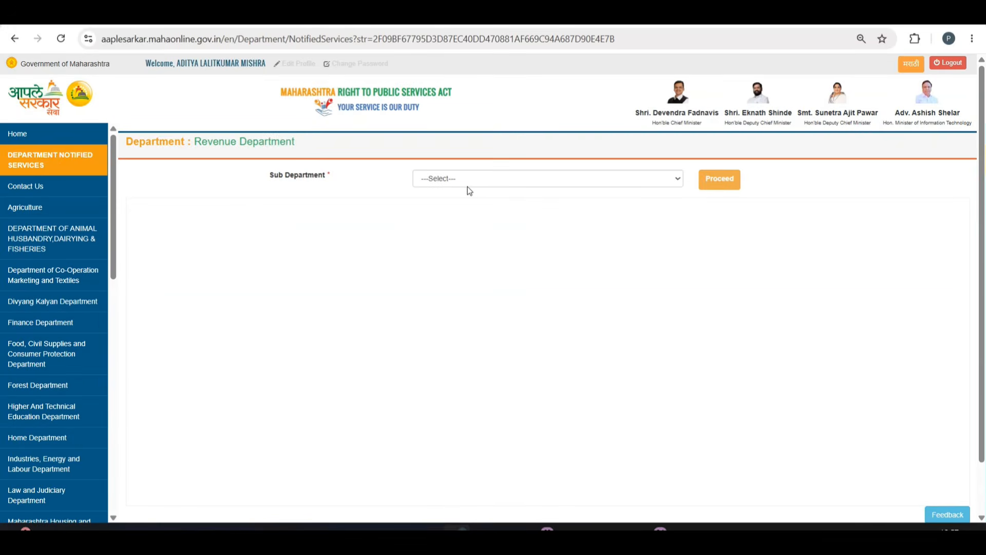
pyautogui.click(473, 184)
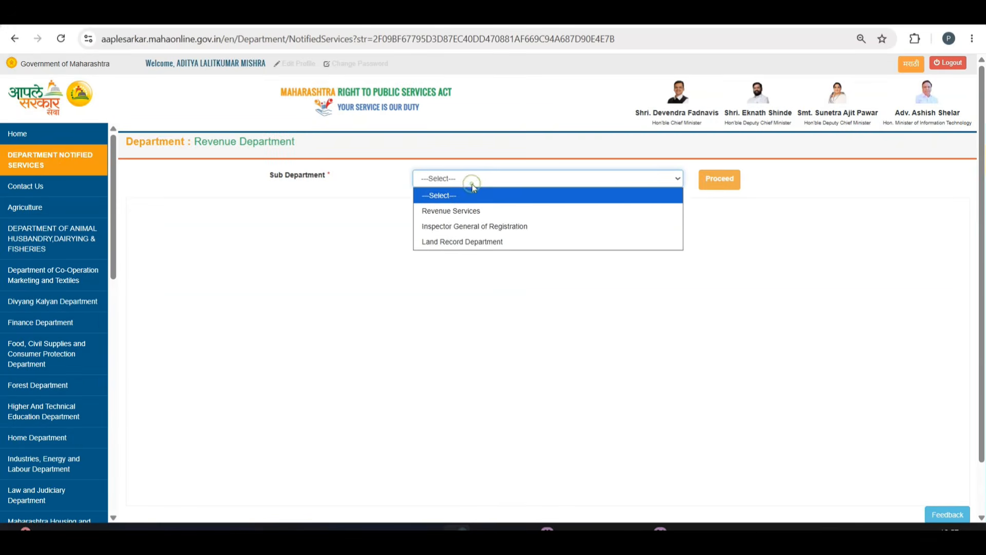
pyautogui.click(450, 211)
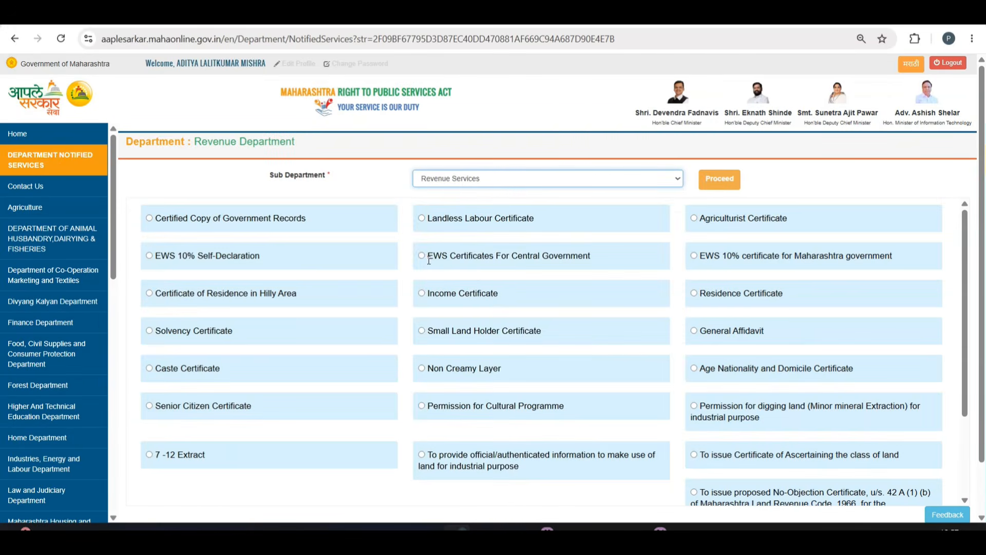
pyautogui.moveTo(431, 256); pyautogui.dragTo(596, 254)
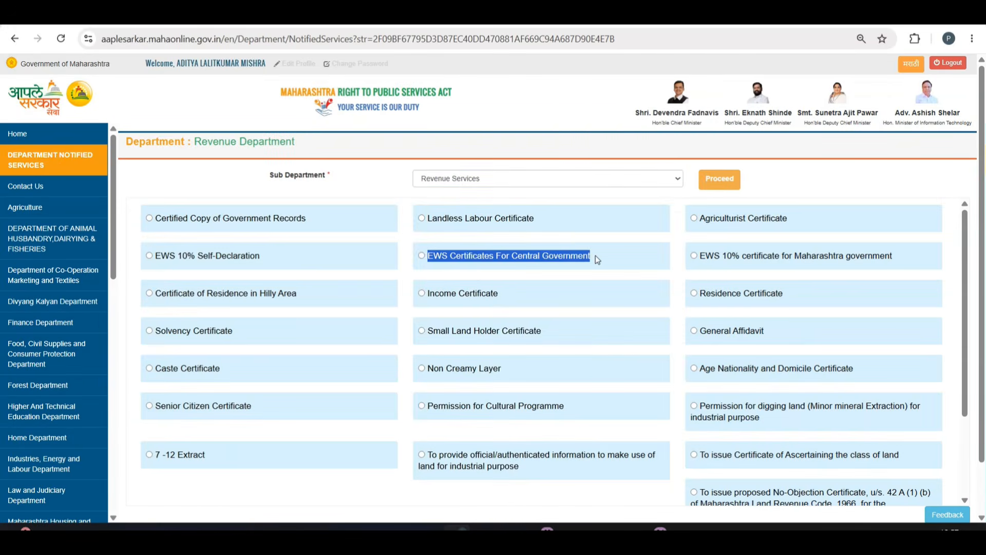
pyautogui.moveTo(701, 255); pyautogui.dragTo(894, 256)
pyautogui.click(694, 255)
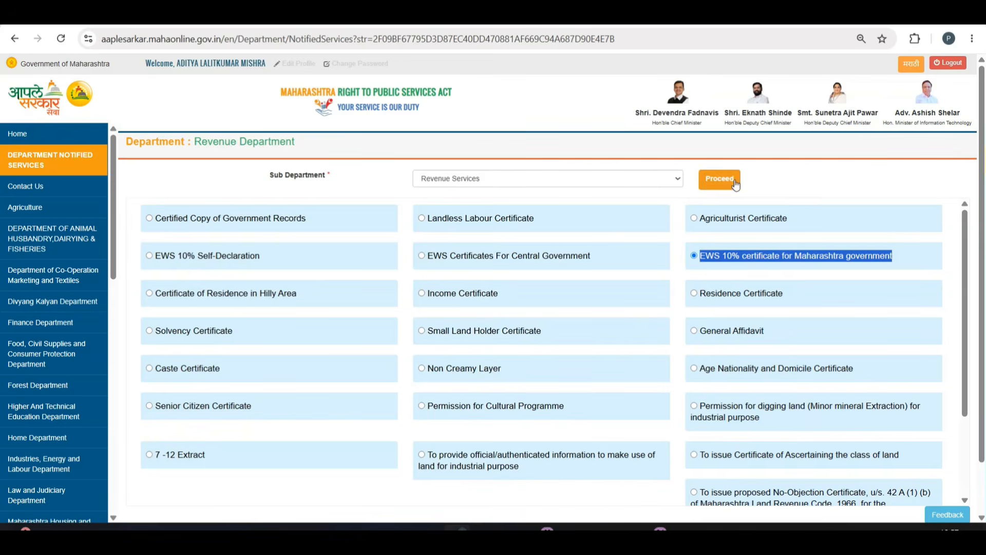
pyautogui.click(722, 180)
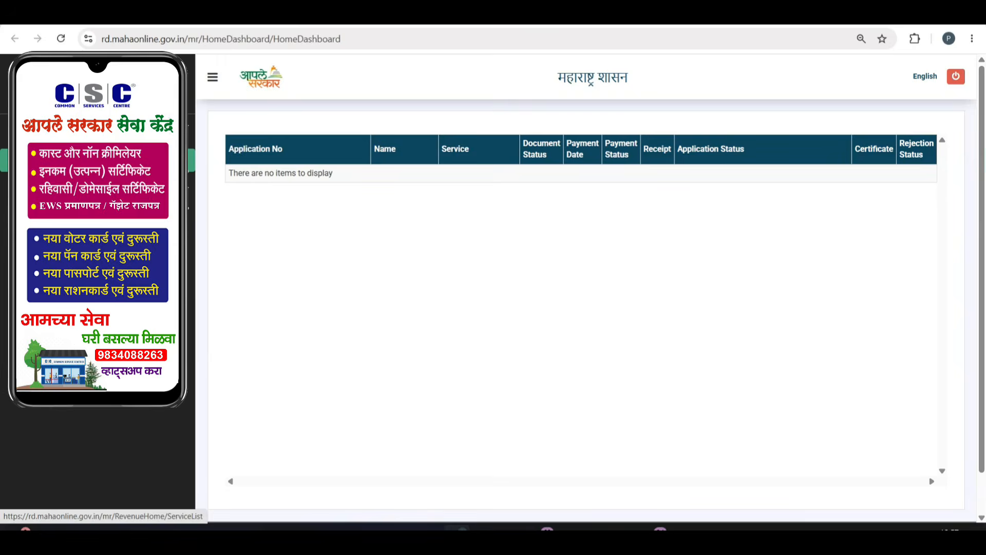
# Switch the page to English and open the EWS 10% Maharashtra certificate's document requirements.
pyautogui.click(98, 160)
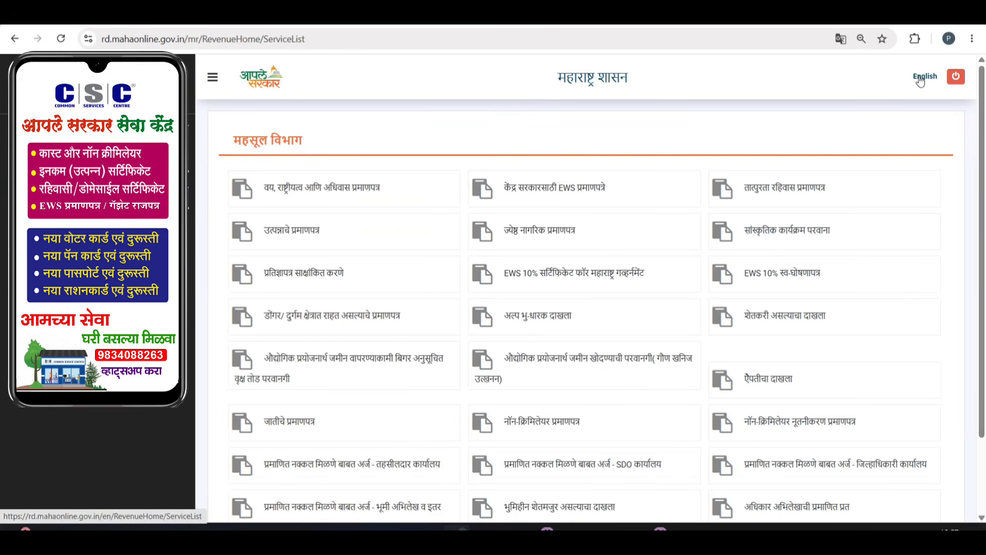
pyautogui.click(920, 79)
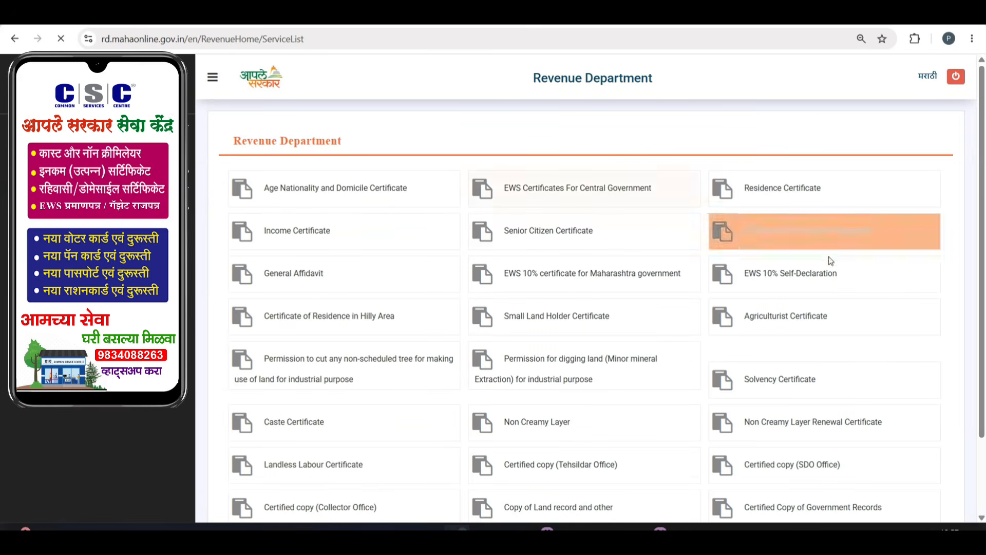
pyautogui.click(557, 278)
# Read through the Proof of Identity, Proof of Address and remaining document lists.
pyautogui.scroll(-2, 332, 227)
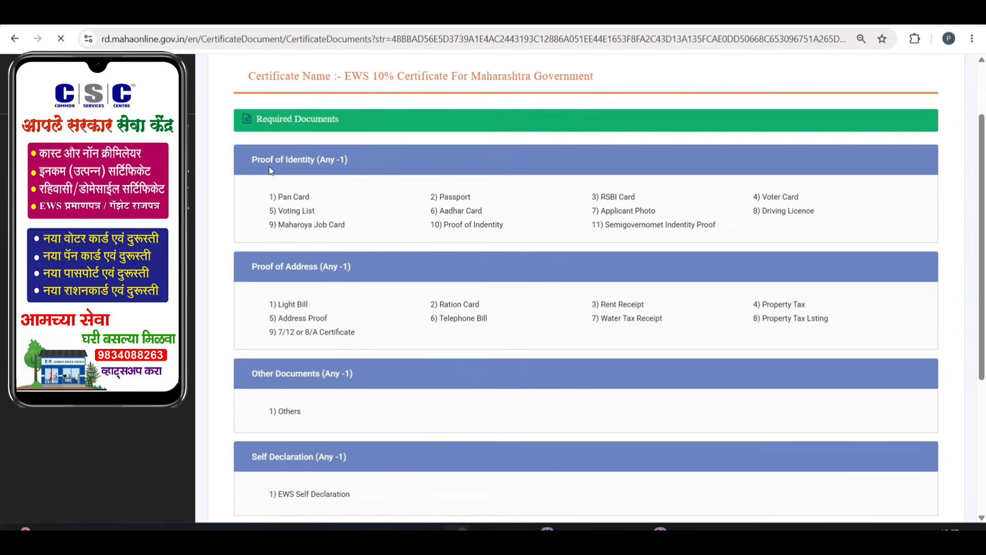
pyautogui.moveTo(252, 159); pyautogui.dragTo(383, 163)
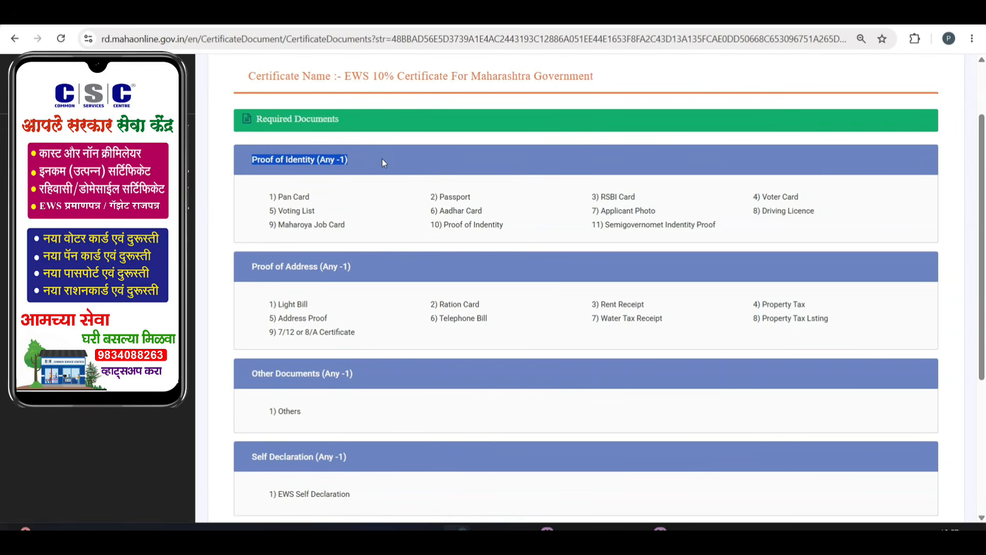
pyautogui.click(381, 211)
pyautogui.moveTo(251, 267); pyautogui.dragTo(381, 264)
pyautogui.click(381, 263)
pyautogui.scroll(-2, 335, 308)
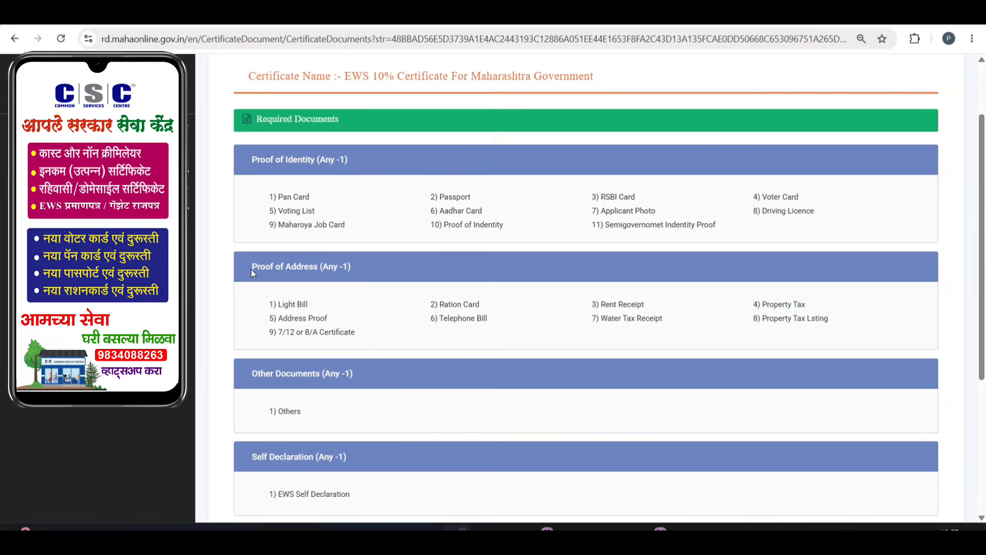
pyautogui.moveTo(251, 266); pyautogui.dragTo(371, 267)
pyautogui.click(378, 270)
pyautogui.scroll(-3, 378, 270)
pyautogui.moveTo(252, 244); pyautogui.dragTo(375, 247)
pyautogui.click(378, 285)
pyautogui.scroll(-2, 378, 285)
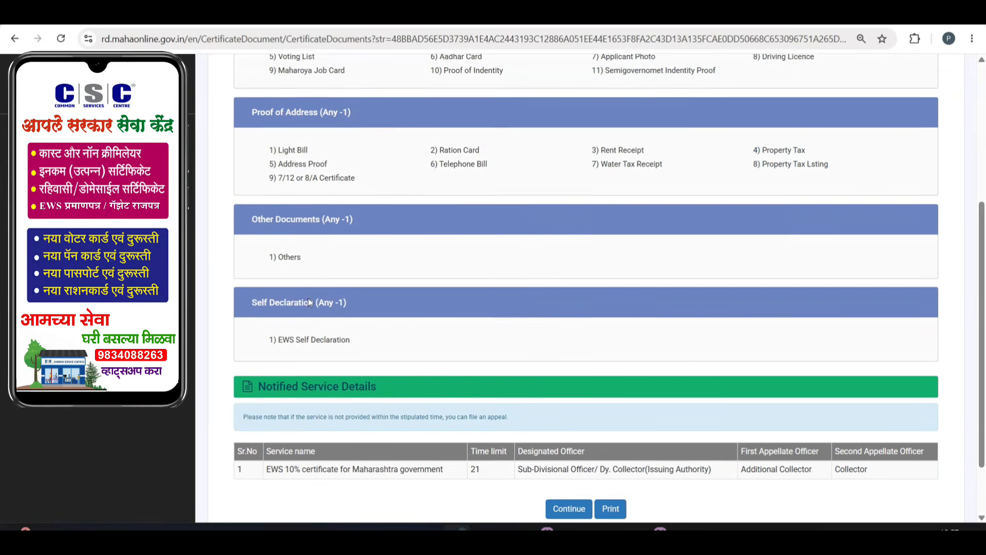
pyautogui.moveTo(251, 226); pyautogui.dragTo(378, 229)
pyautogui.click(385, 269)
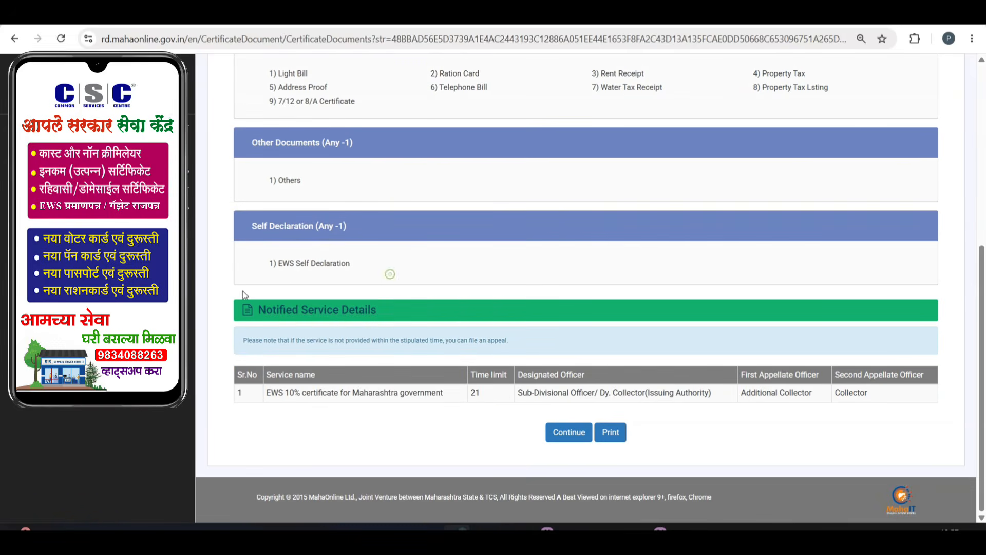
# Set applicant salutation Kumar, father's salutation Mr., and enter the father's name.
pyautogui.click(570, 432)
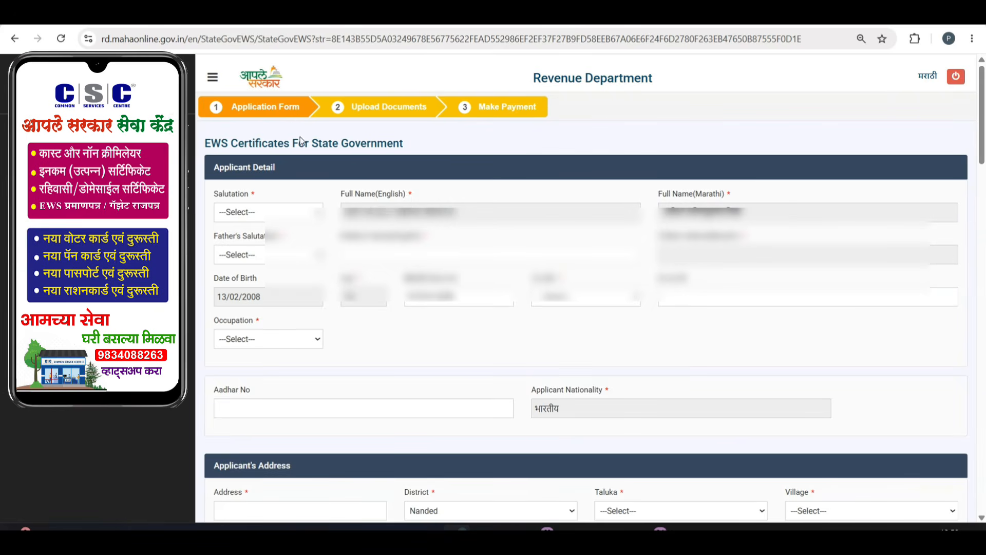
pyautogui.click(258, 213)
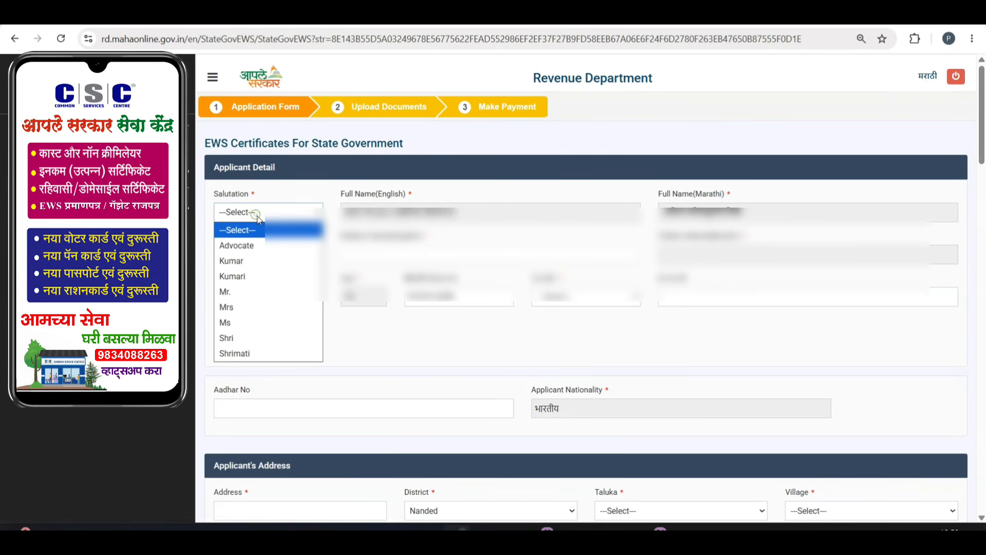
pyautogui.click(255, 259)
pyautogui.click(250, 258)
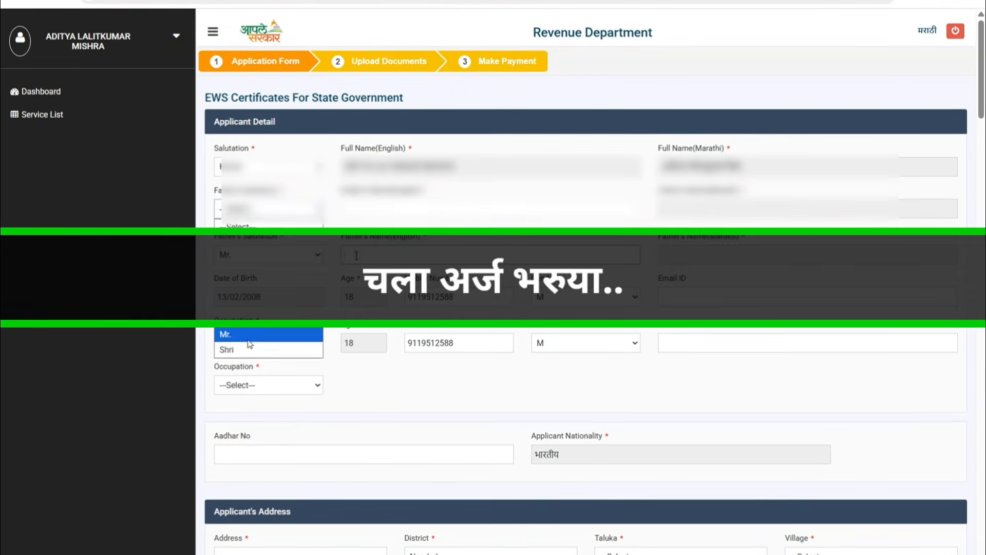
pyautogui.click(248, 340)
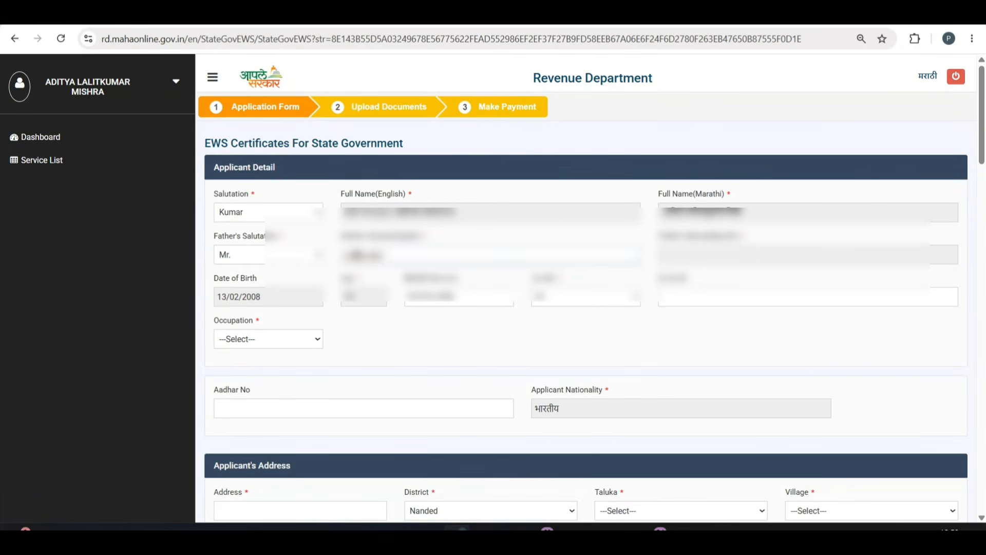
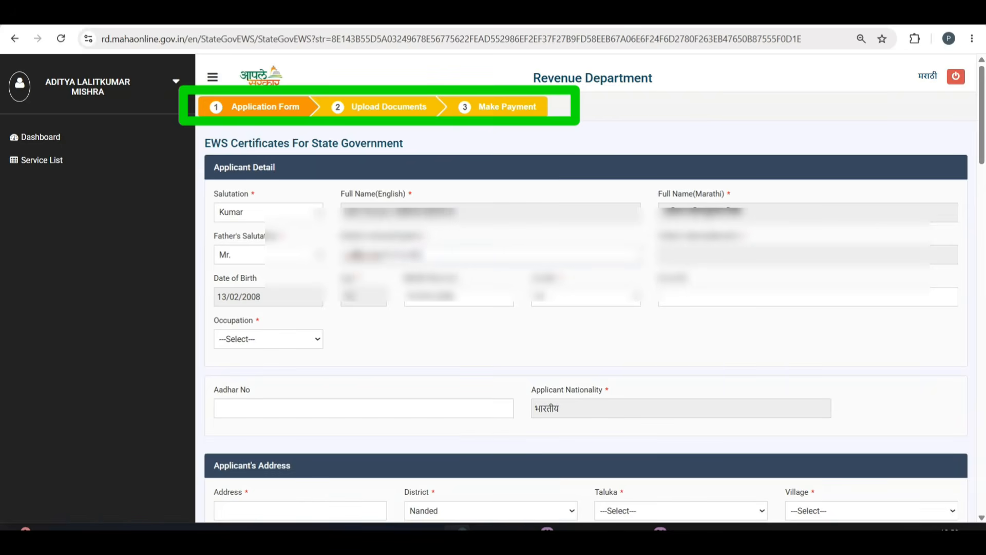
pyautogui.write('A')
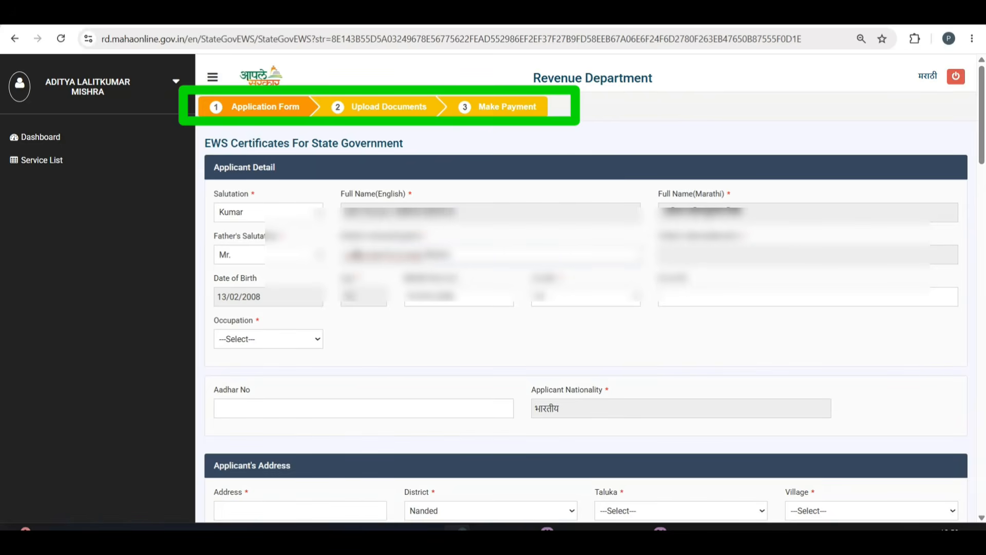
pyautogui.click(451, 298)
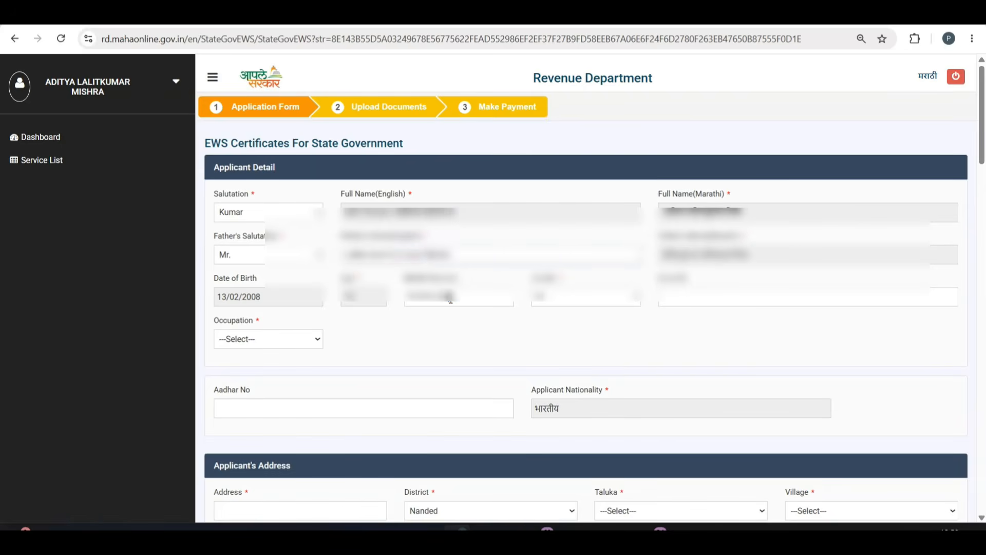
# Replace the mobile number with the corrected one and set occupation to Wages.
pyautogui.doubleClick(451, 297)
pyautogui.press('BackSpace')
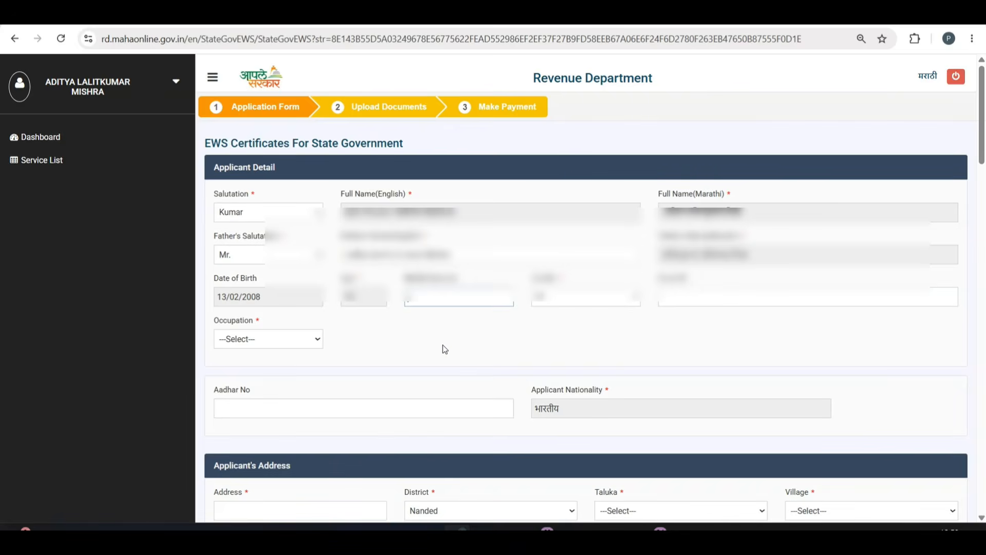
pyautogui.write('9876543210')
pyautogui.click(238, 339)
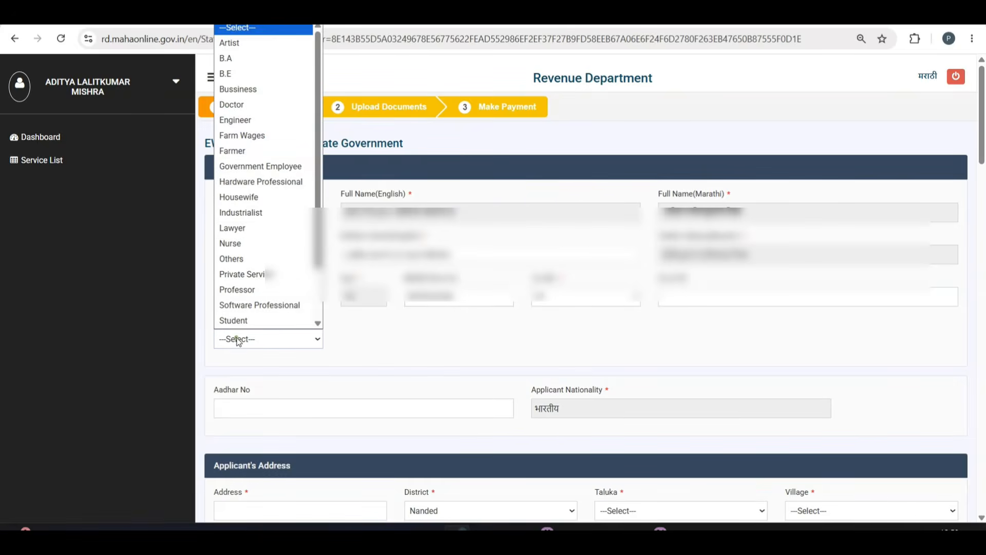
pyautogui.click(241, 320)
pyautogui.click(260, 341)
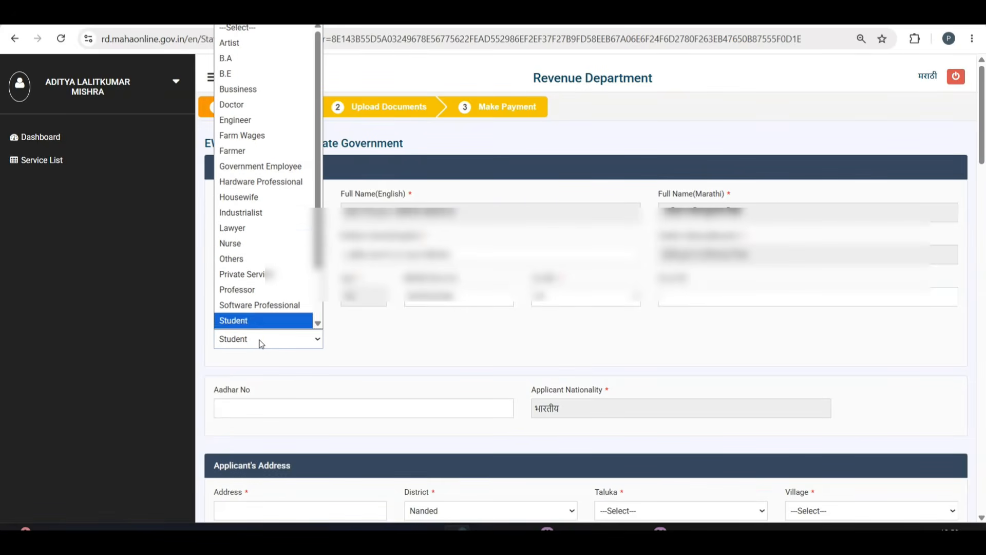
pyautogui.press('Down')
pyautogui.press('Down')
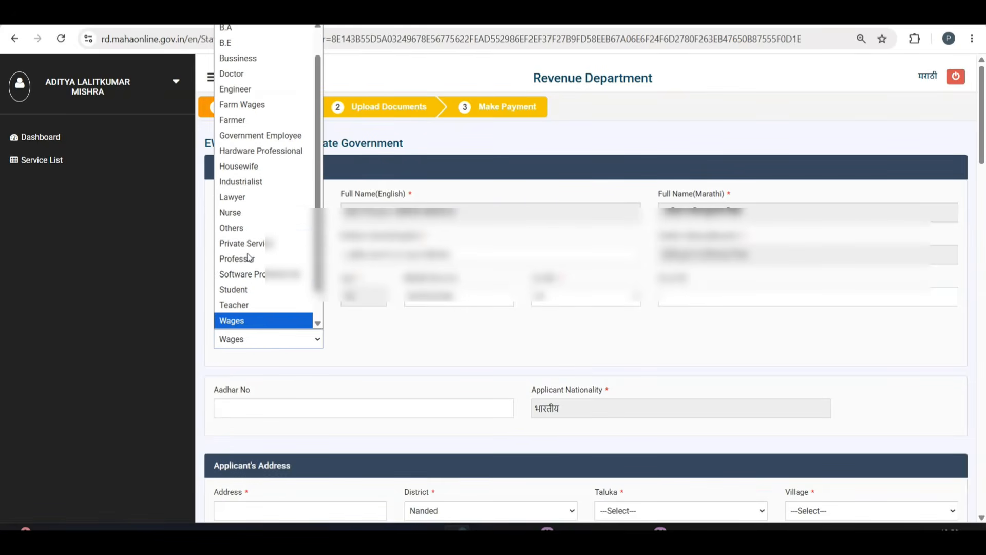
pyautogui.press('Return')
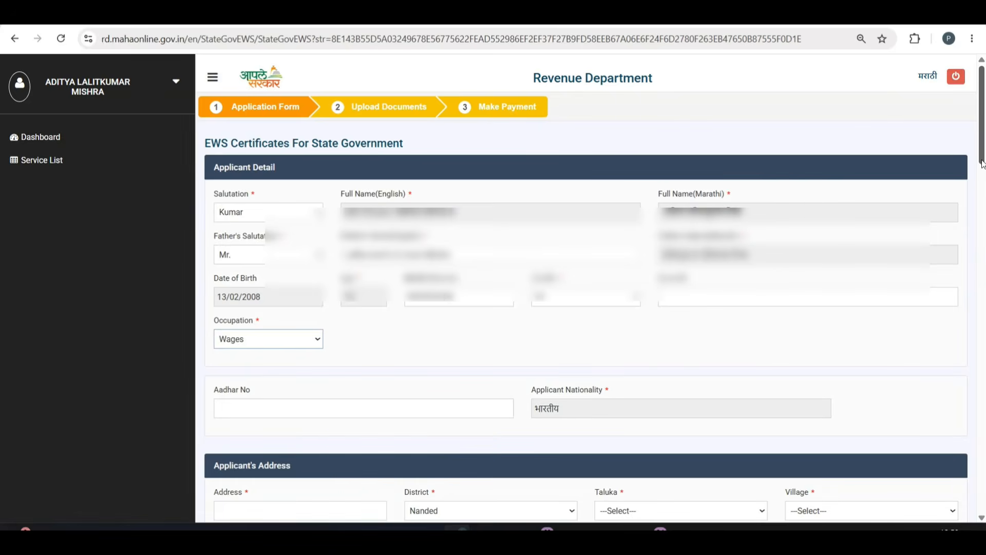
# Enter the applicant's address, choose taluka Nanded and the municipal corporation village.
pyautogui.moveTo(983, 162); pyautogui.dragTo(982, 240)
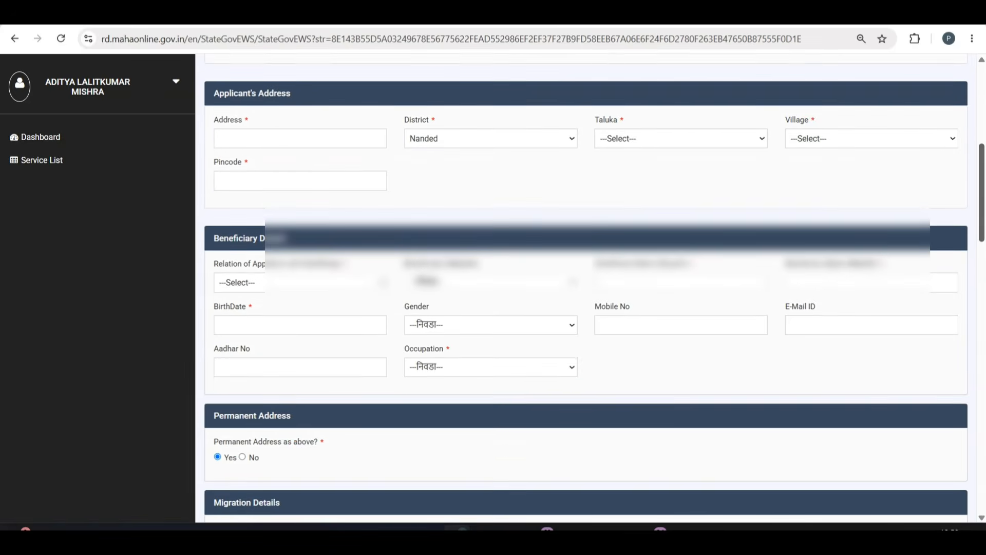
pyautogui.click(255, 143)
pyautogui.write('Nanded')
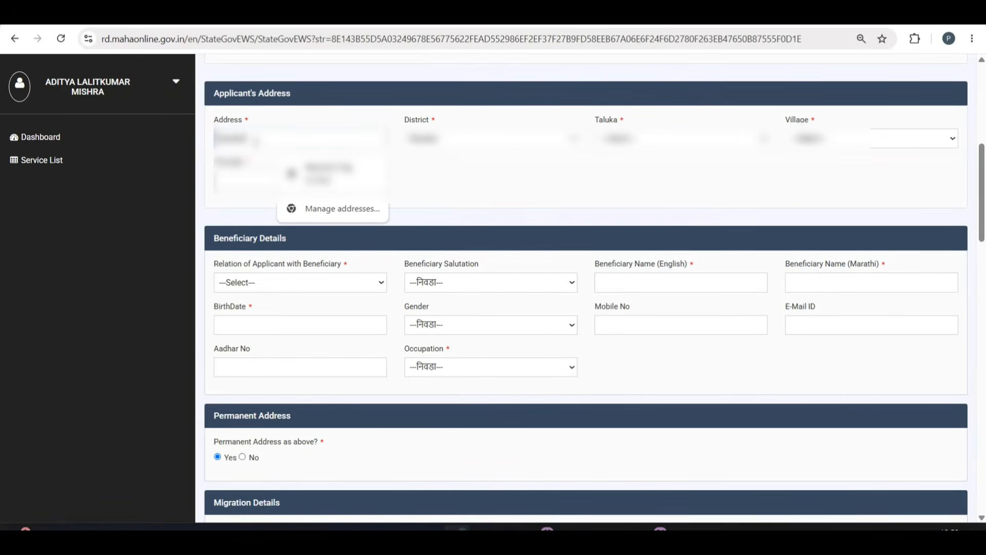
pyautogui.click(678, 138)
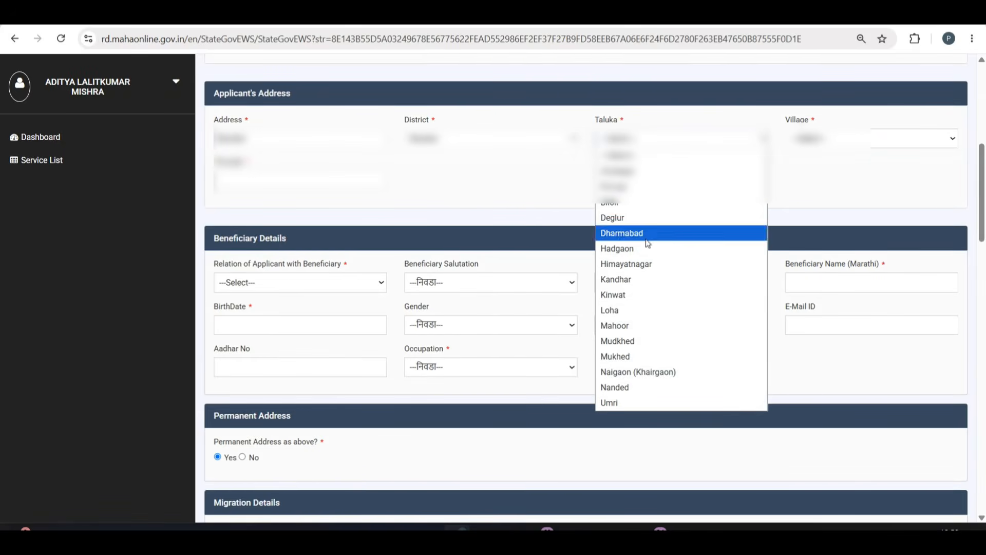
pyautogui.click(638, 387)
pyautogui.click(914, 138)
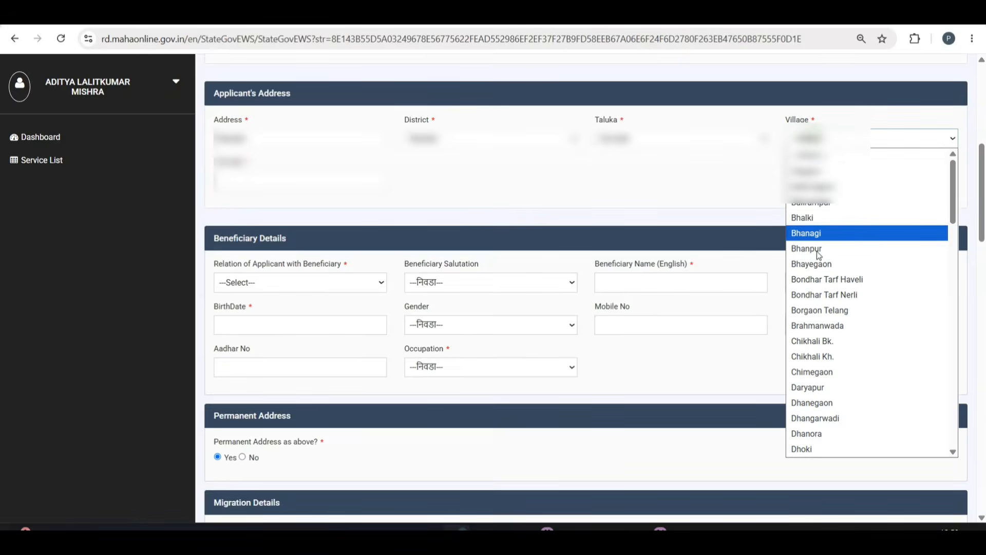
pyautogui.click(820, 265)
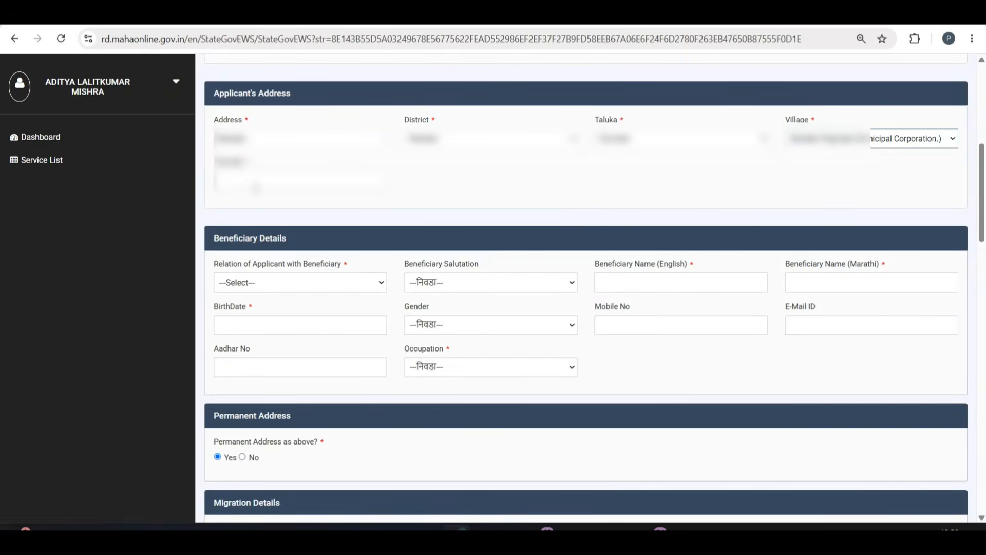
# Enter the applicant's pincode and dismiss the suggestions.
pyautogui.click(256, 186)
pyautogui.write('431605')
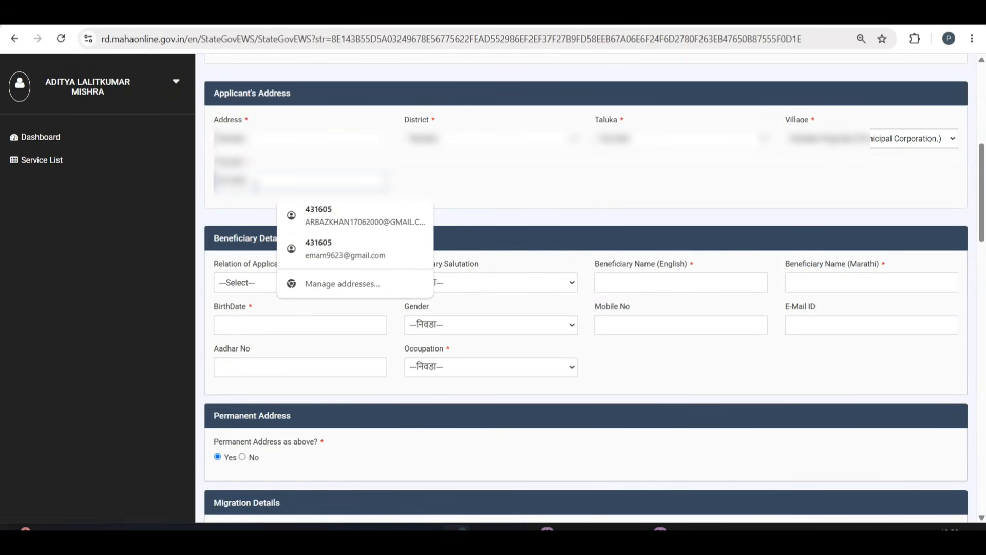
pyautogui.click(449, 172)
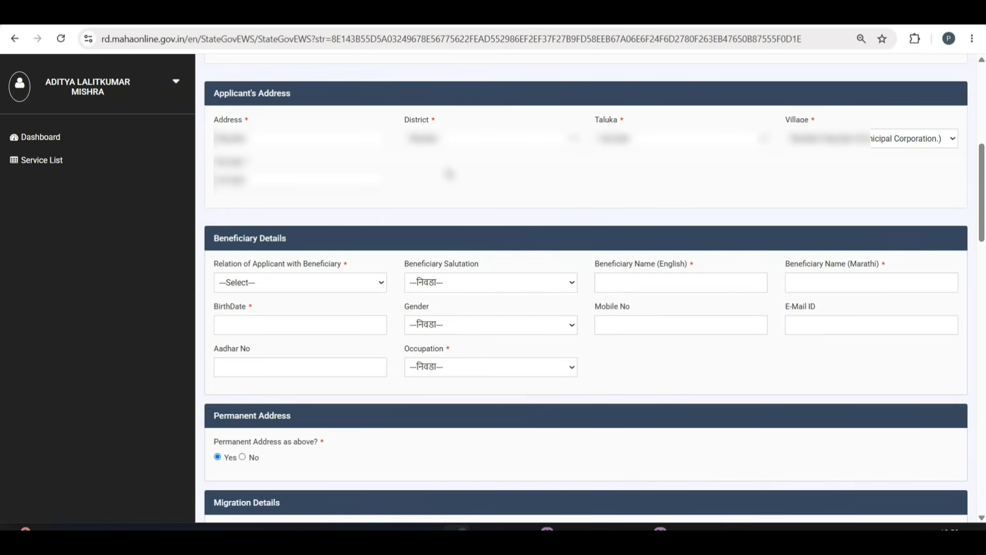
pyautogui.click(683, 529)
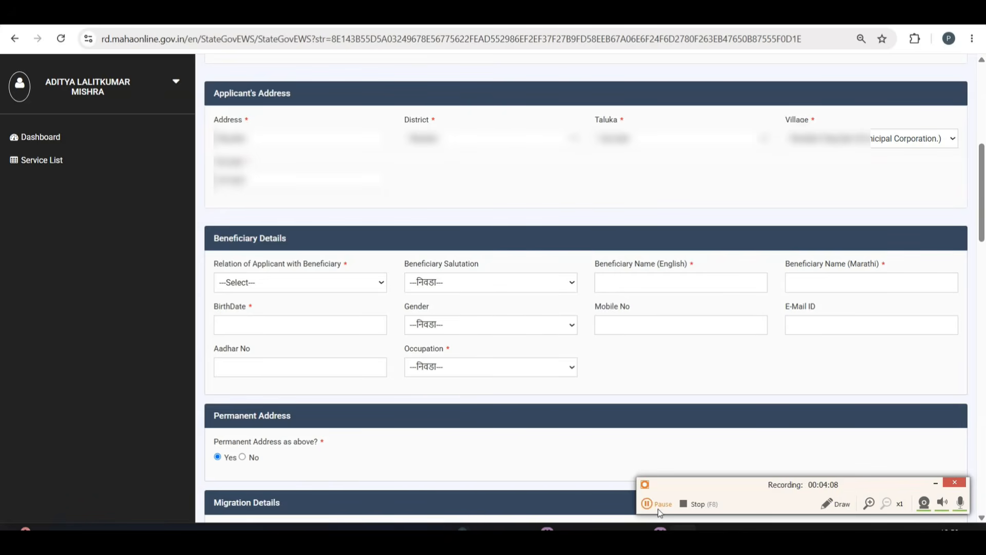
pyautogui.click(658, 507)
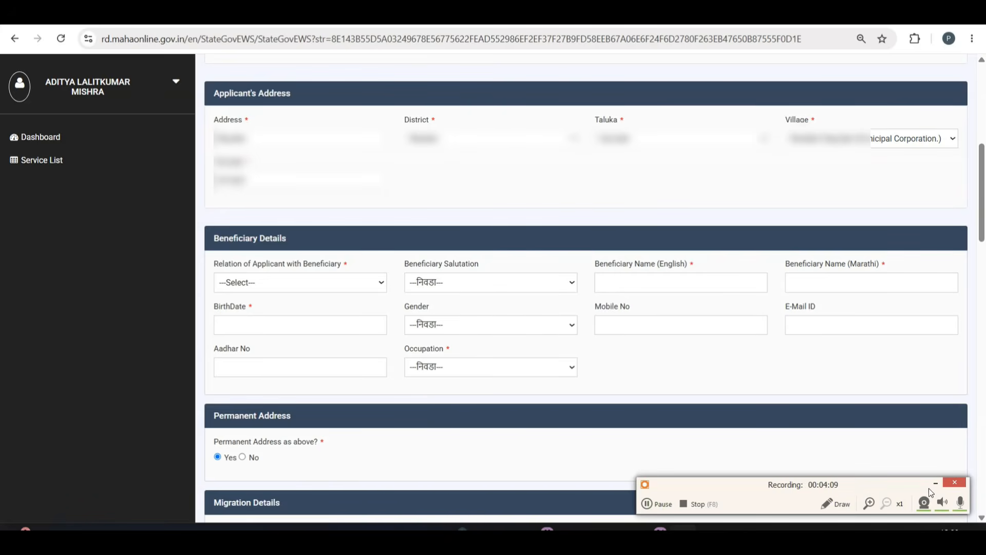
pyautogui.click(935, 484)
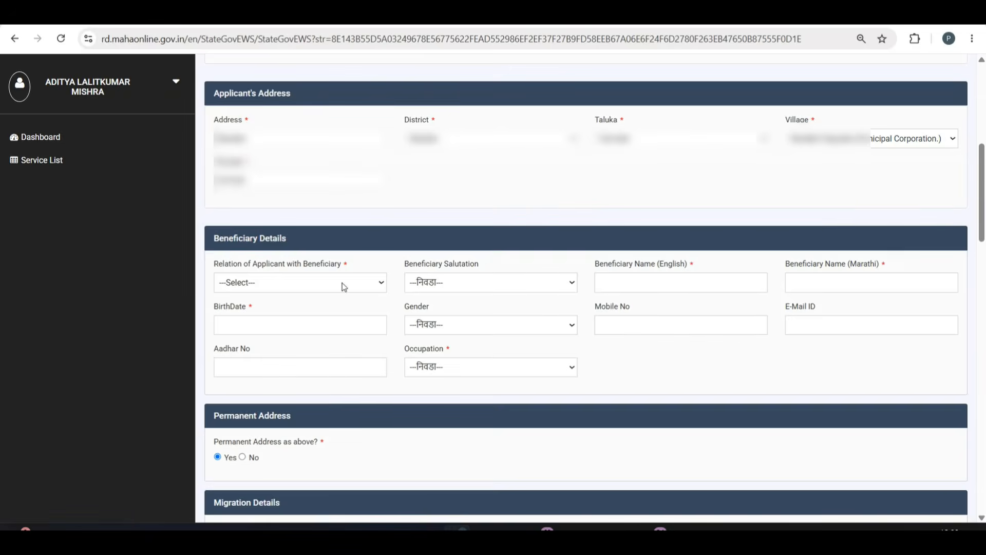
# Set the beneficiary relation to Self and change the occupation to Student.
pyautogui.scroll(-1, 383, 292)
pyautogui.click(291, 263)
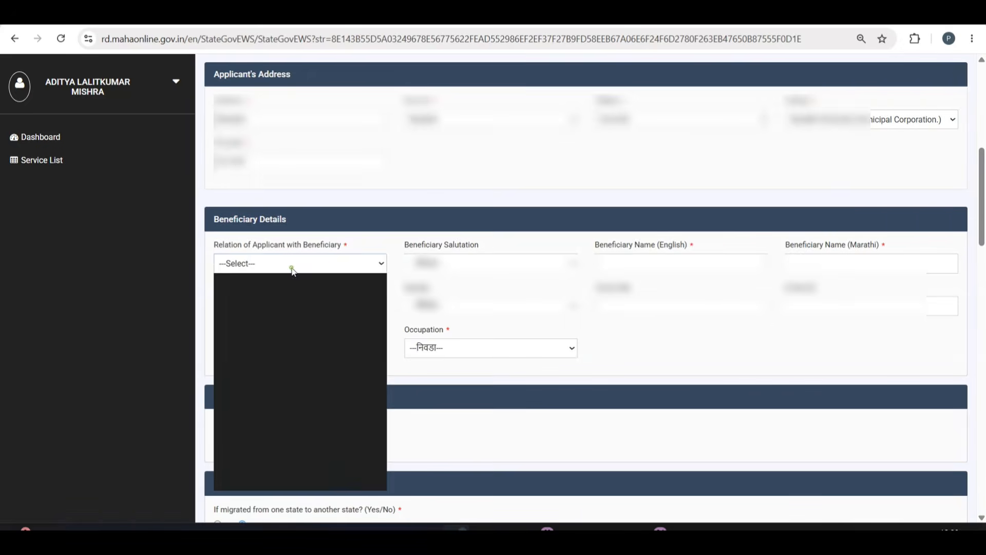
pyautogui.click(277, 435)
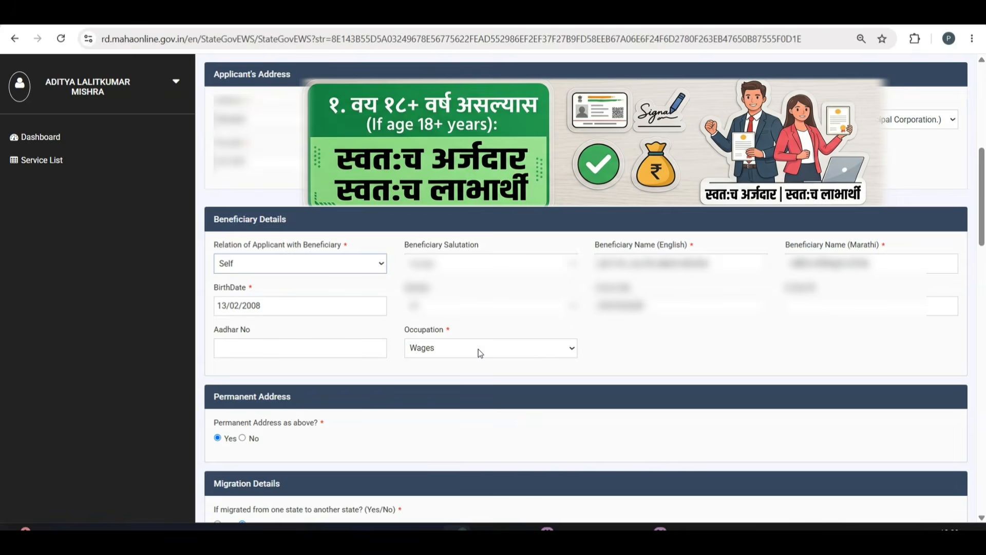
pyautogui.click(434, 349)
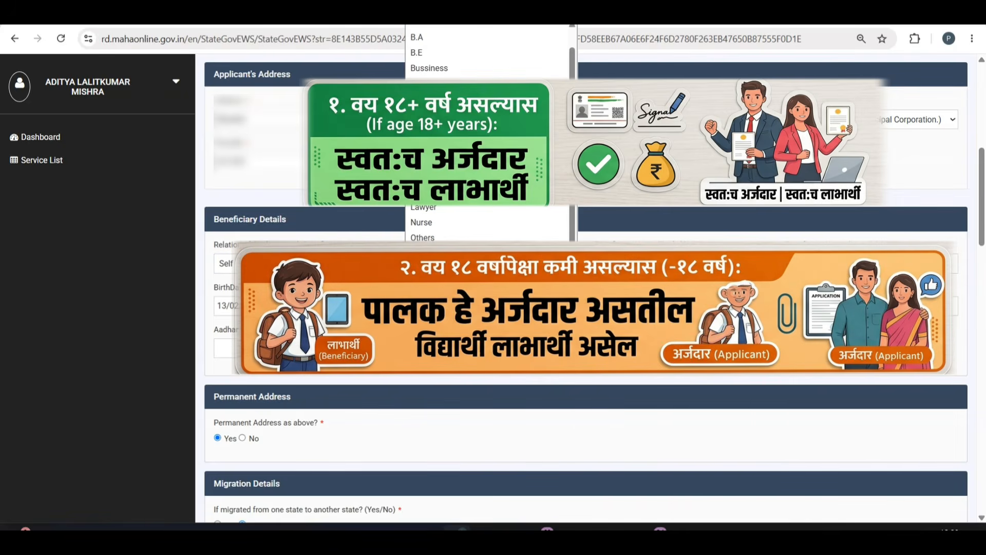
pyautogui.click(434, 300)
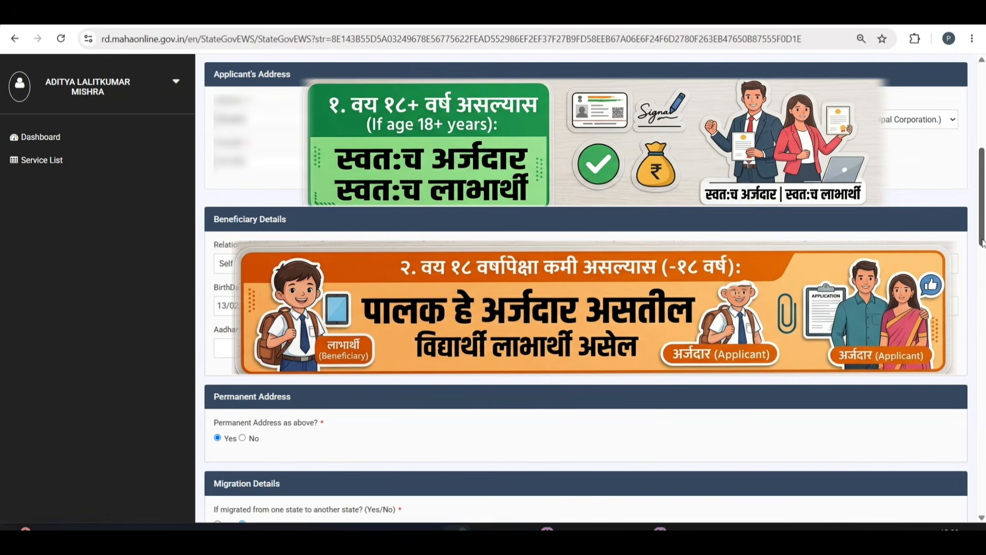
pyautogui.moveTo(982, 230); pyautogui.dragTo(974, 145)
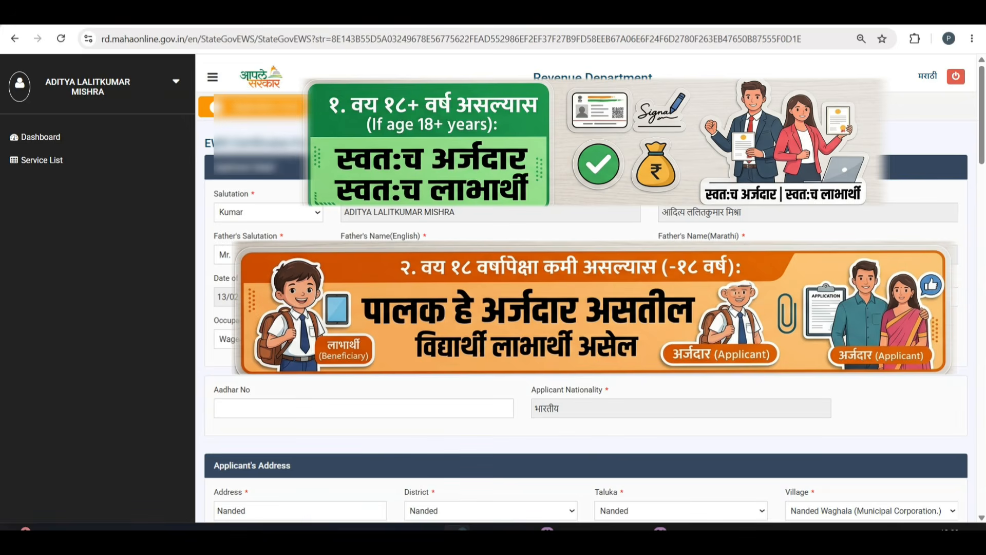
pyautogui.click(277, 339)
pyautogui.click(278, 290)
pyautogui.scroll(-12, 958, 266)
pyautogui.scroll(3, 962, 255)
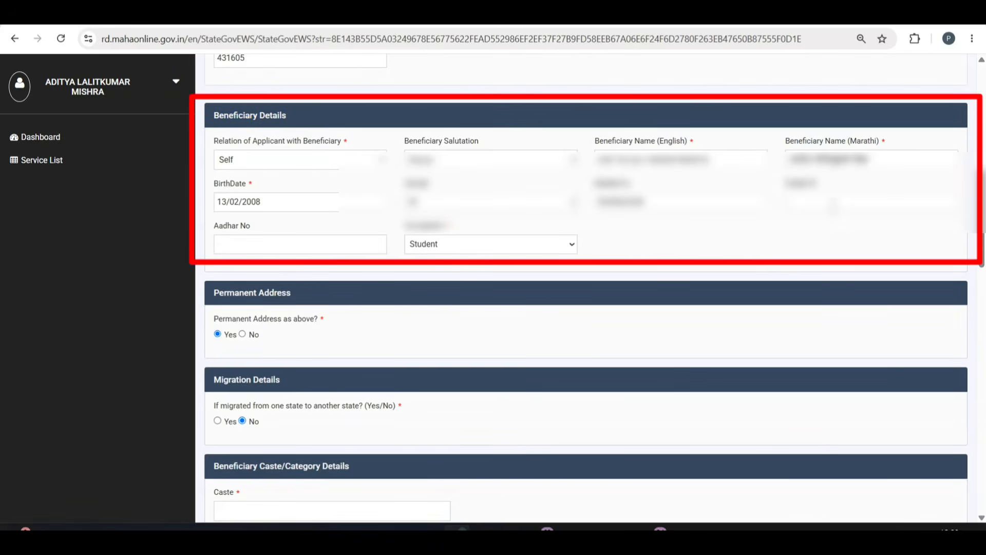
# Mark the permanent address as different, then enter its address line, street and building.
pyautogui.click(242, 335)
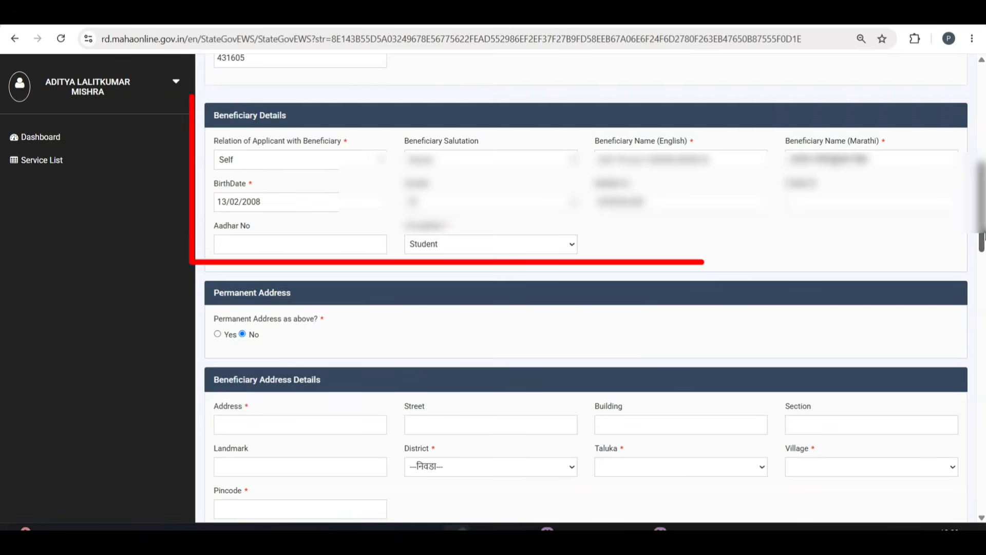
pyautogui.scroll(-1, 983, 248)
pyautogui.click(245, 366)
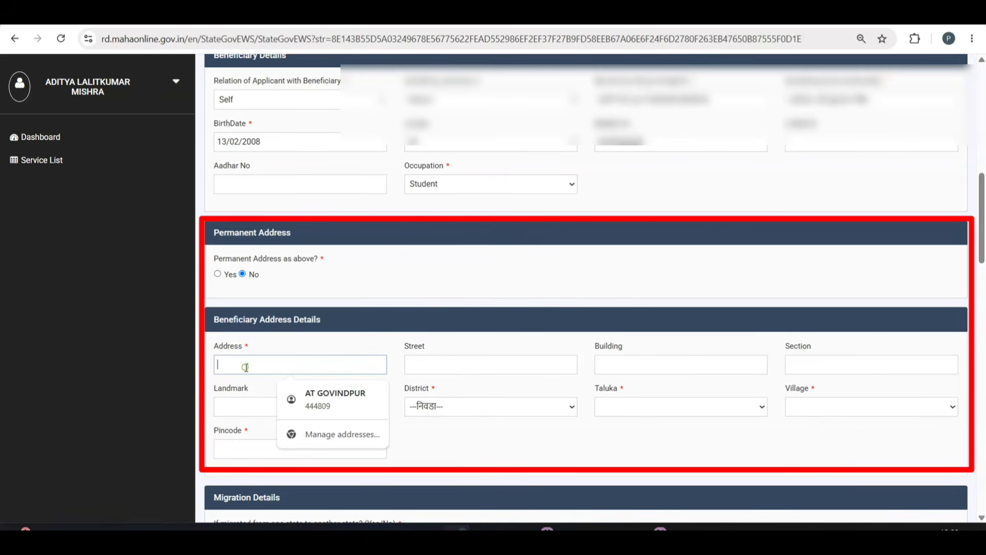
pyautogui.click(480, 439)
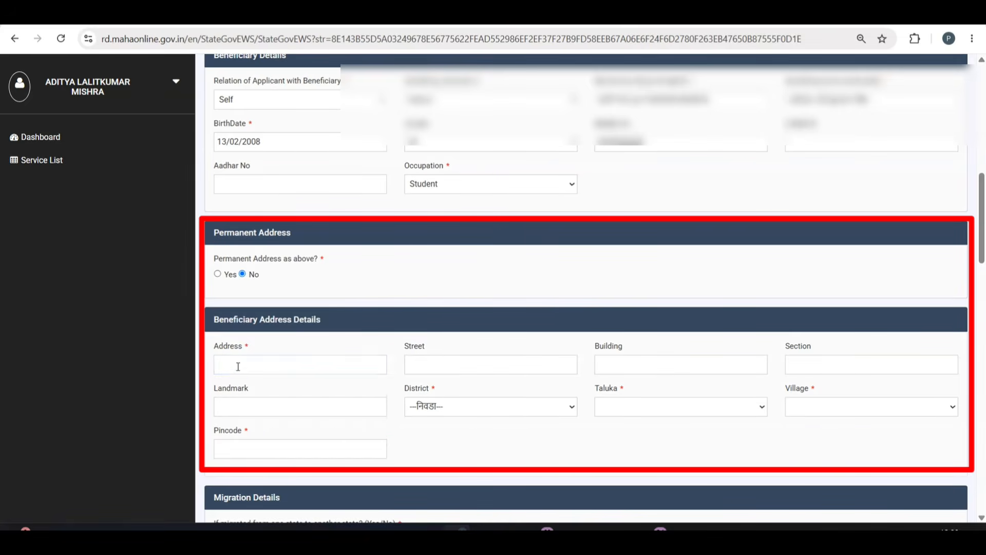
pyautogui.click(241, 369)
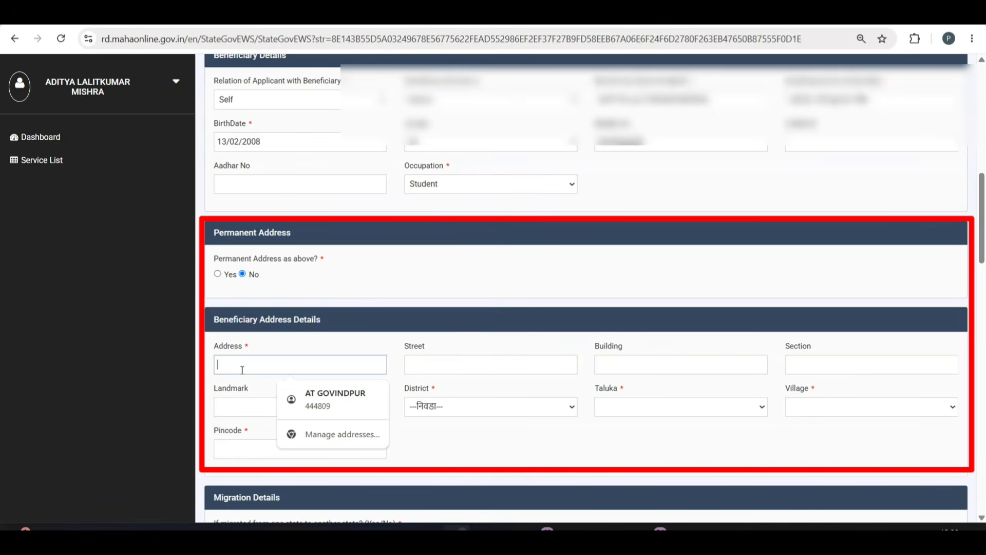
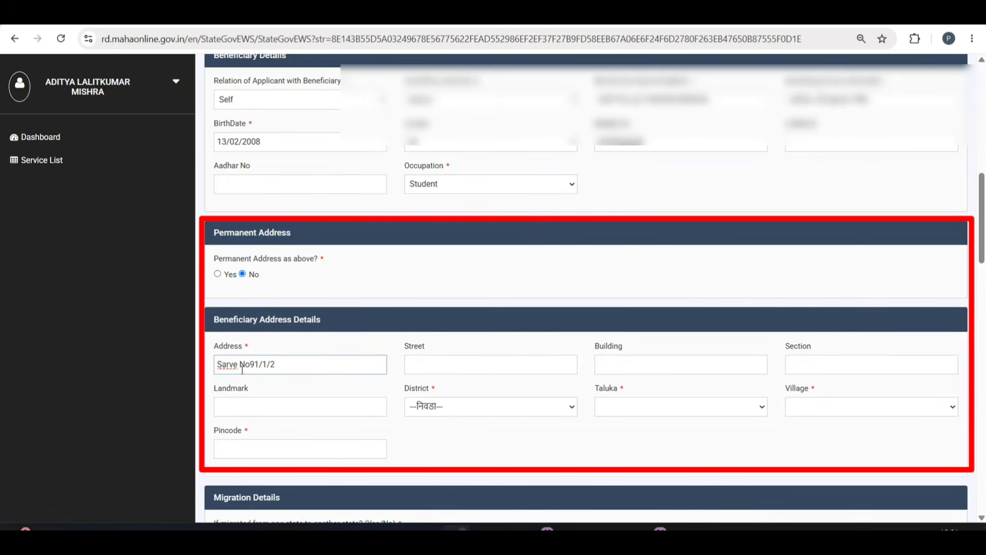
pyautogui.click(432, 360)
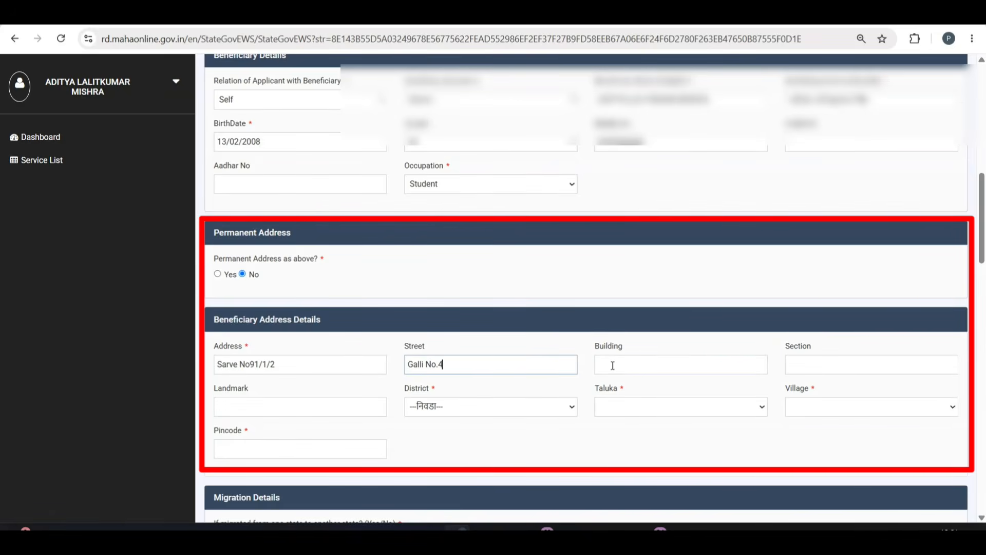
pyautogui.click(612, 366)
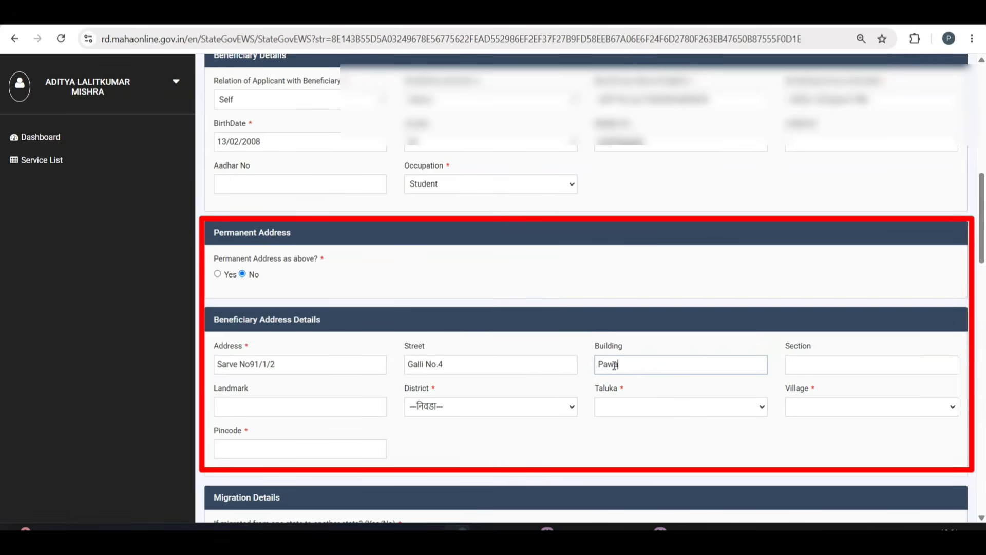
# Choose district Pune, taluka Pune City and village Pune (Municipal Corporation.).
pyautogui.click(463, 406)
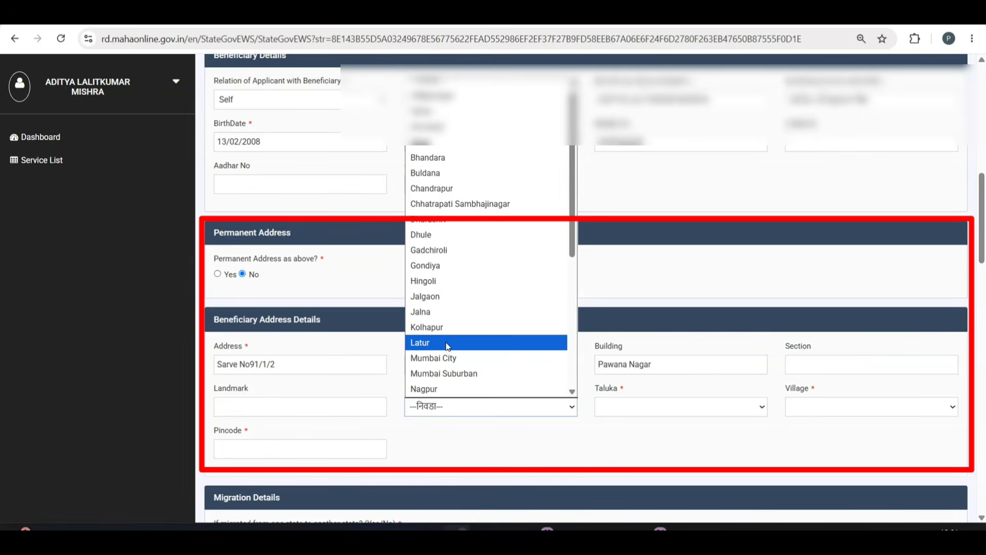
pyautogui.write('pune')
pyautogui.press('Return')
pyautogui.click(642, 407)
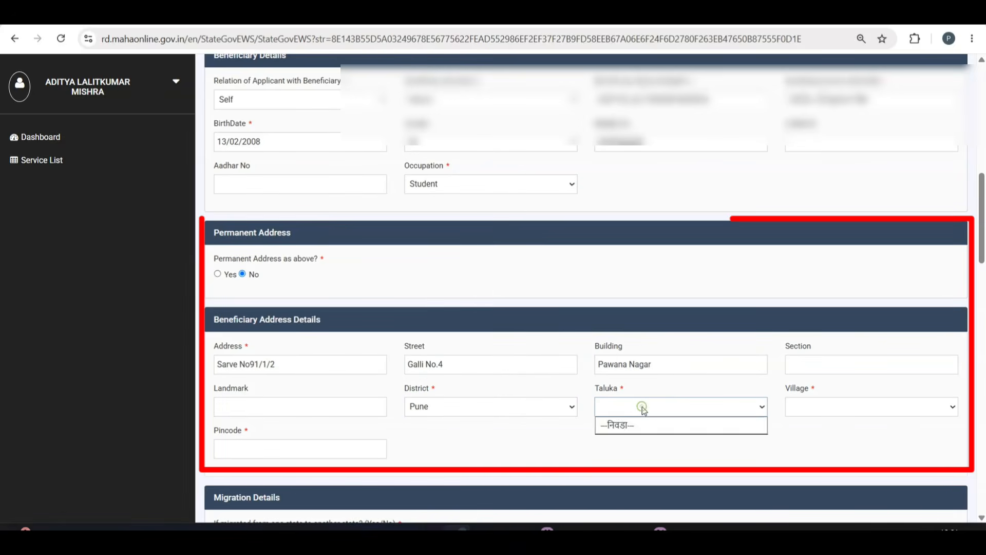
pyautogui.click(640, 407)
pyautogui.click(638, 405)
pyautogui.click(527, 434)
pyautogui.click(675, 405)
pyautogui.click(630, 453)
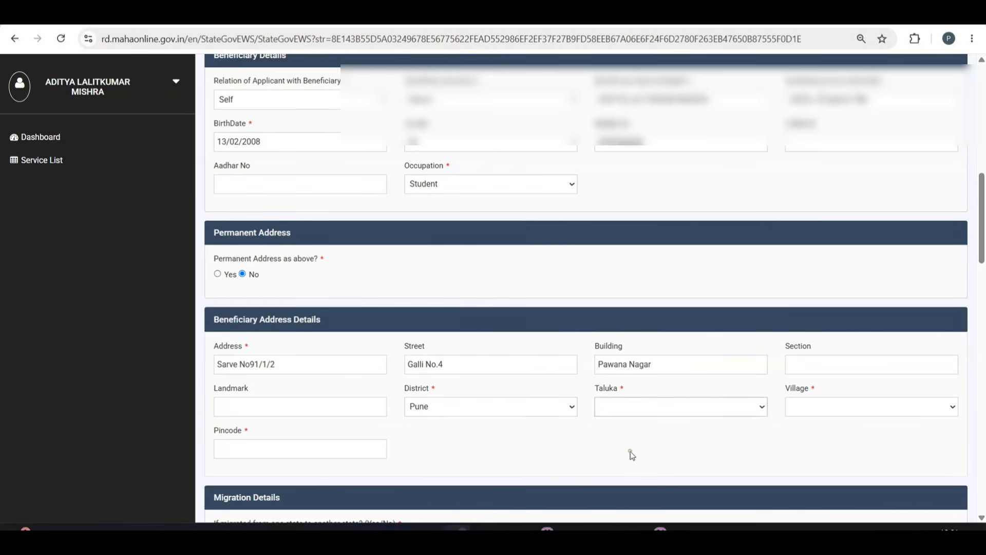
pyautogui.scroll(-1, 450, 301)
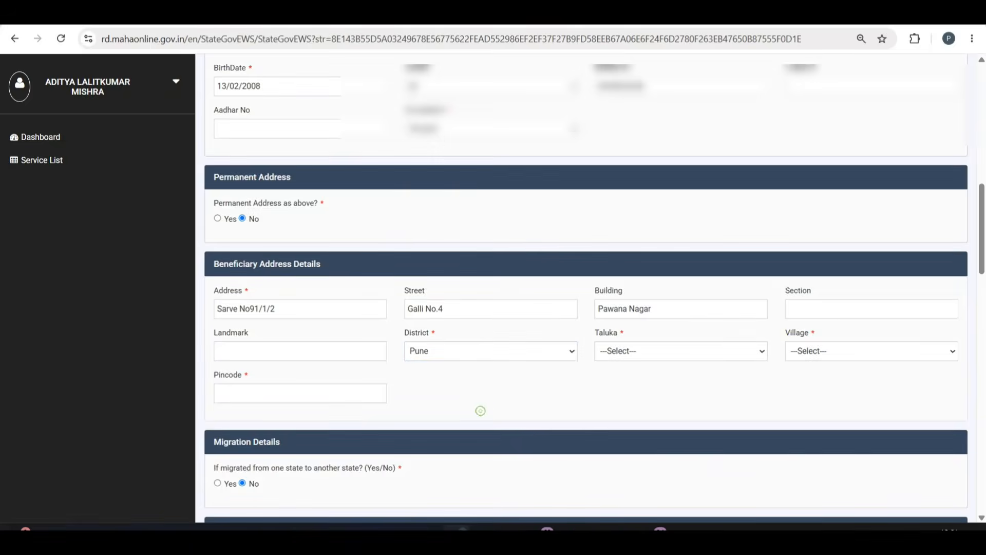
pyautogui.click(610, 351)
pyautogui.click(631, 257)
pyautogui.click(820, 354)
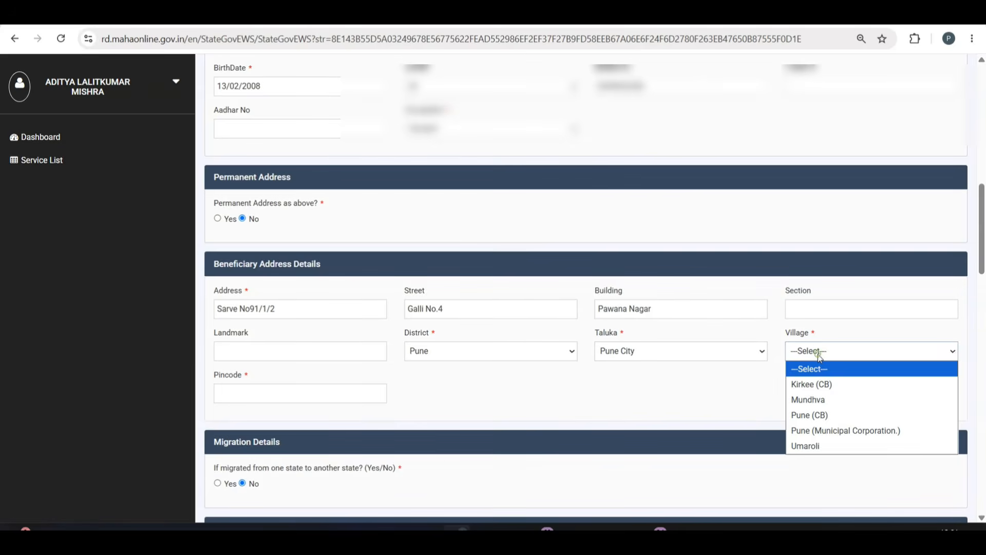
pyautogui.click(828, 432)
# Enter the permanent address pincode and landmark, and begin typing the caste HINDU.
pyautogui.click(266, 394)
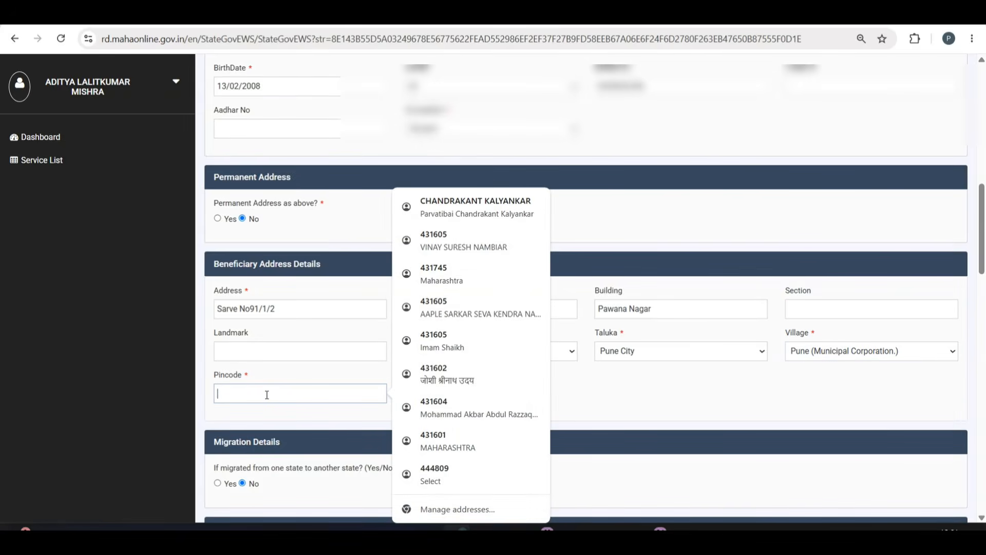
pyautogui.write('411017')
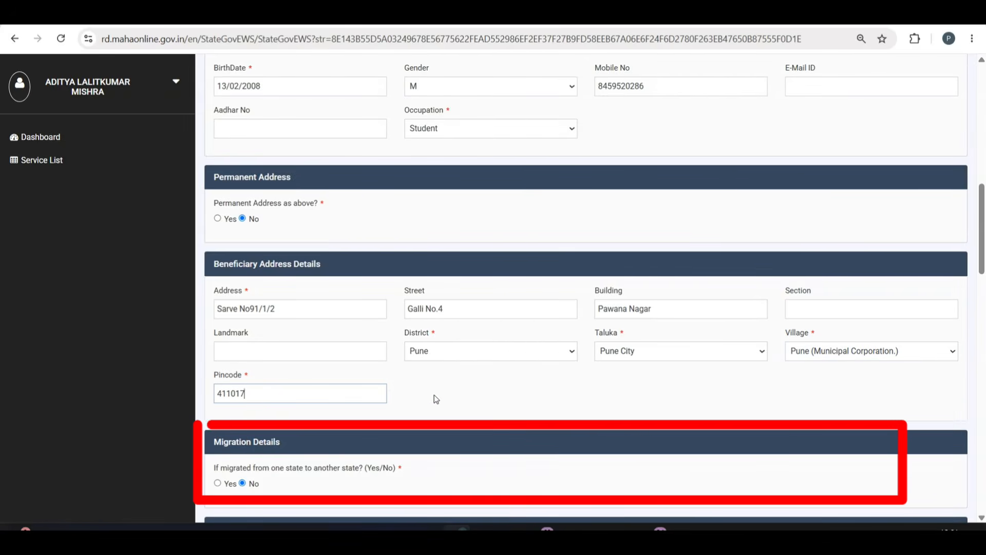
pyautogui.click(251, 352)
pyautogui.write('Kalewadi')
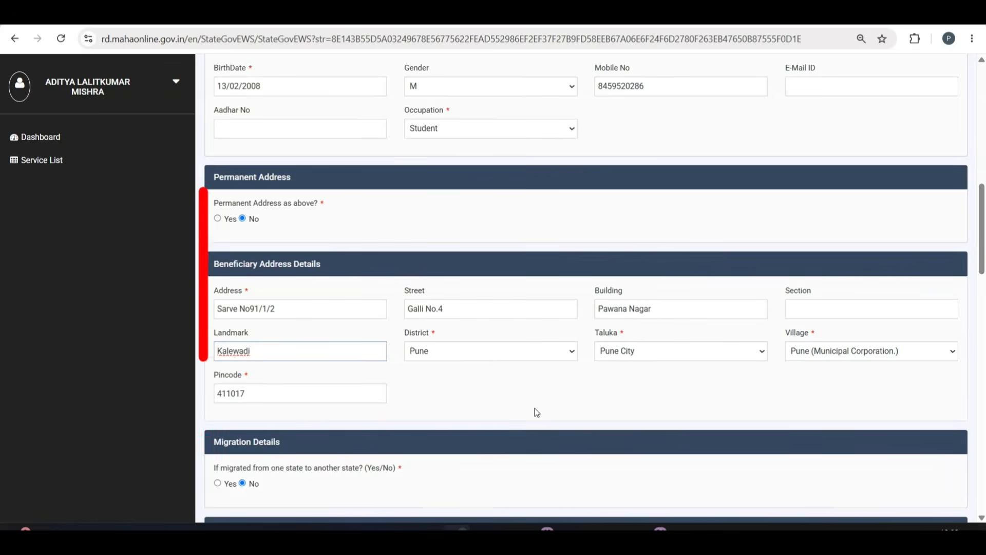
pyautogui.scroll(-5, 535, 408)
pyautogui.click(248, 268)
pyautogui.write('HINDU')
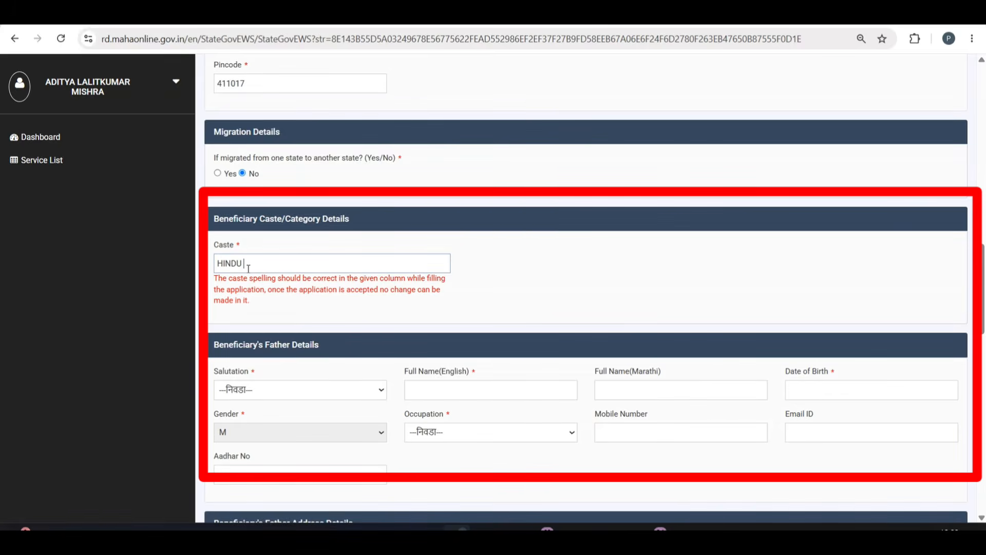
pyautogui.write(' (Brahmin')
# Finish the caste as HINDU (Brahmin), set father's salutation Shri, and enter his full name.
pyautogui.click(535, 278)
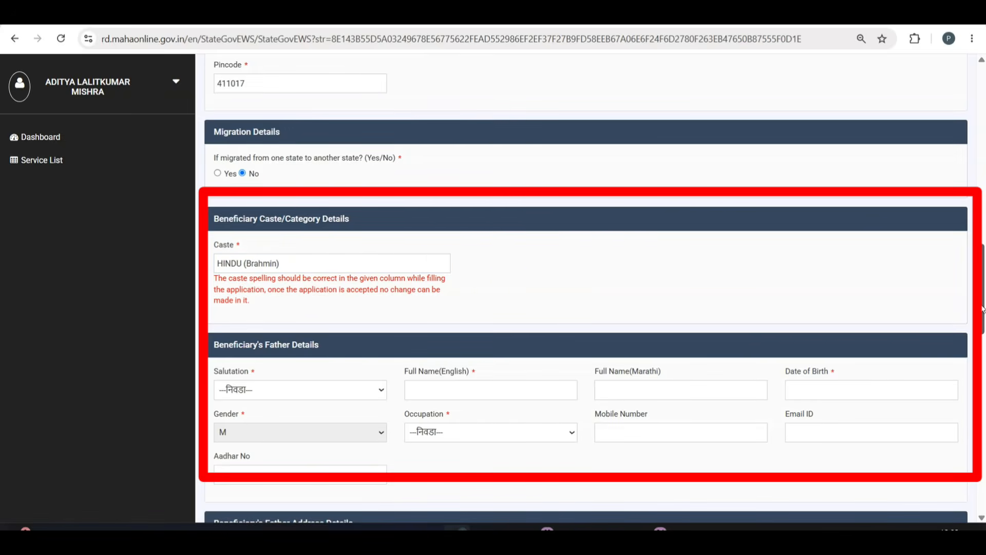
pyautogui.scroll(-1, 811, 308)
pyautogui.click(266, 378)
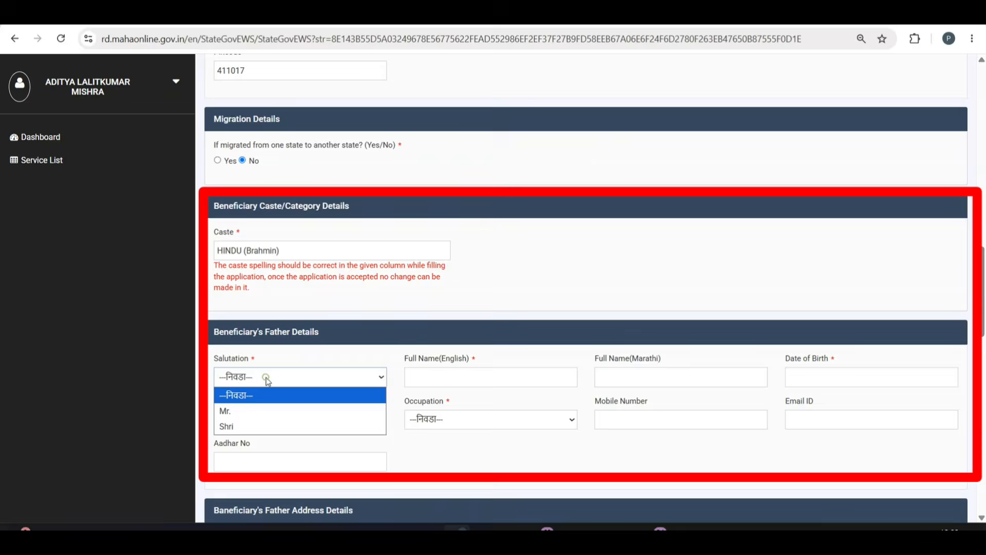
pyautogui.click(257, 427)
pyautogui.click(441, 377)
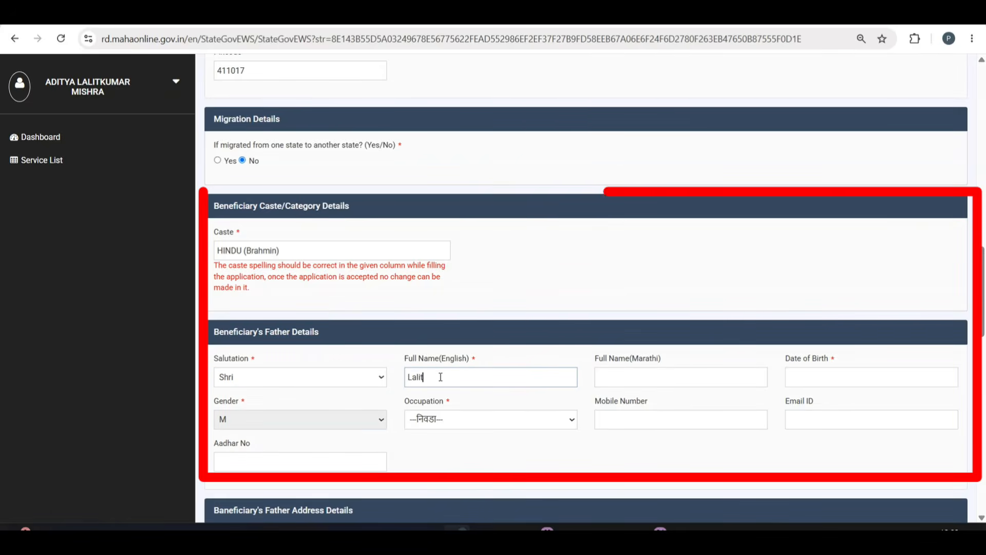
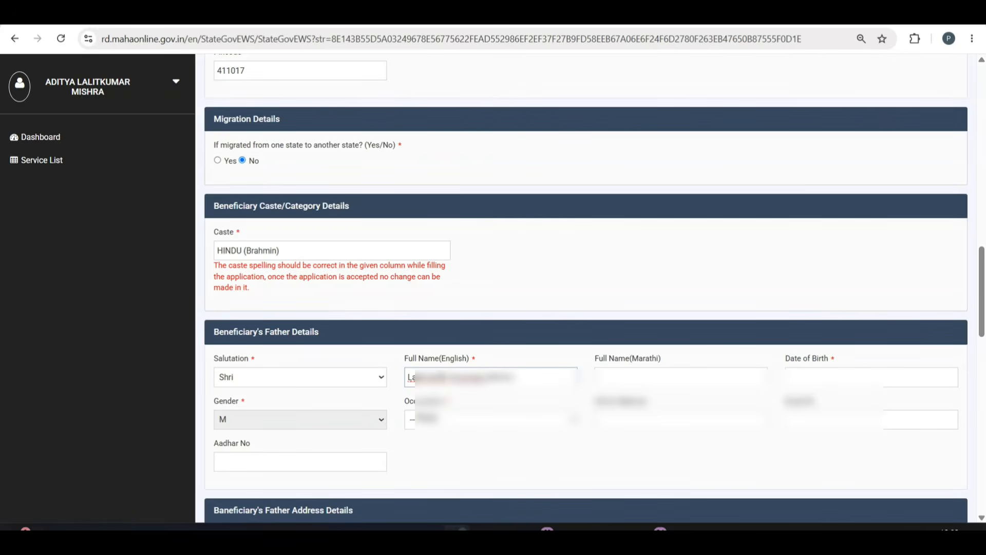
pyautogui.click(828, 380)
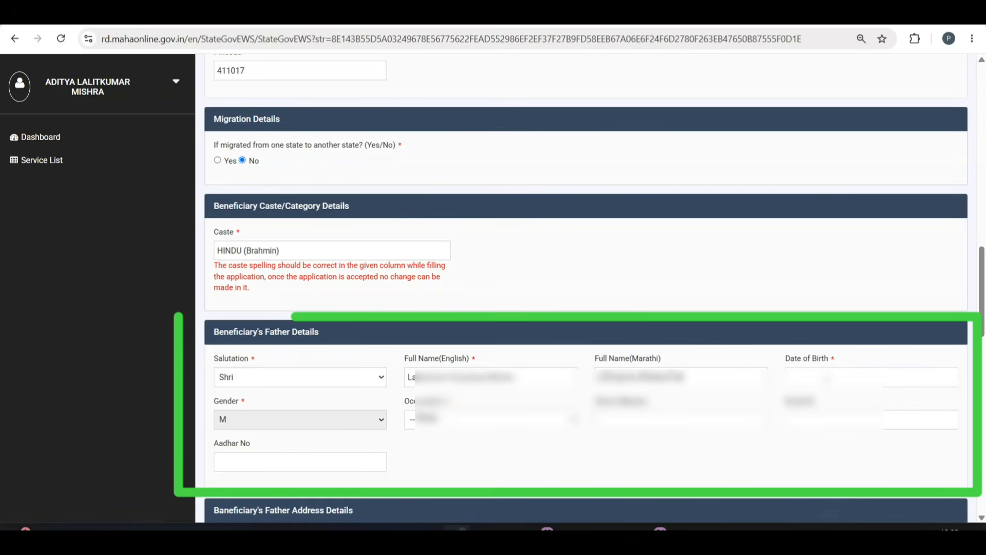
# Set the father's birth date to 01/01/1980 and occupation to Wages.
pyautogui.click(827, 379)
pyautogui.write('01')
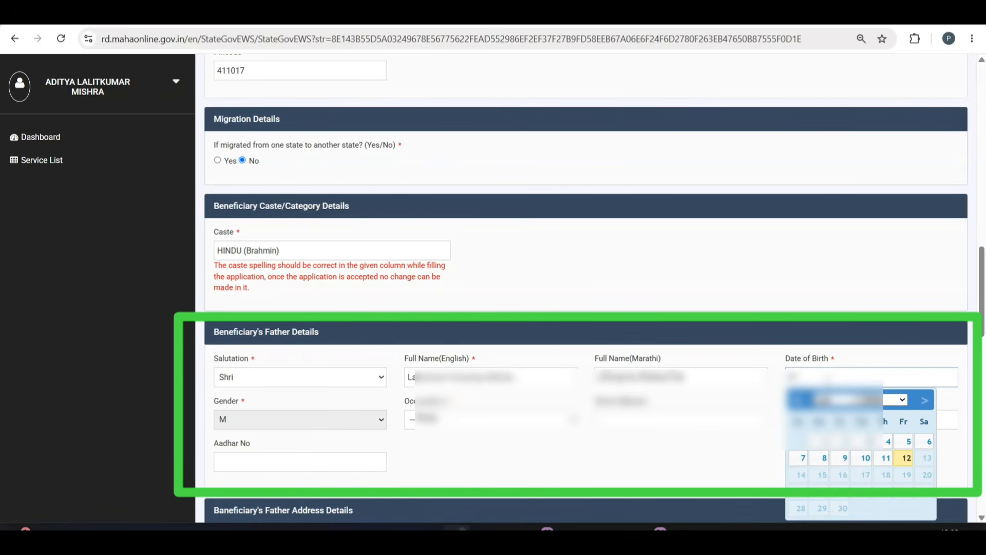
pyautogui.write('/01/1980')
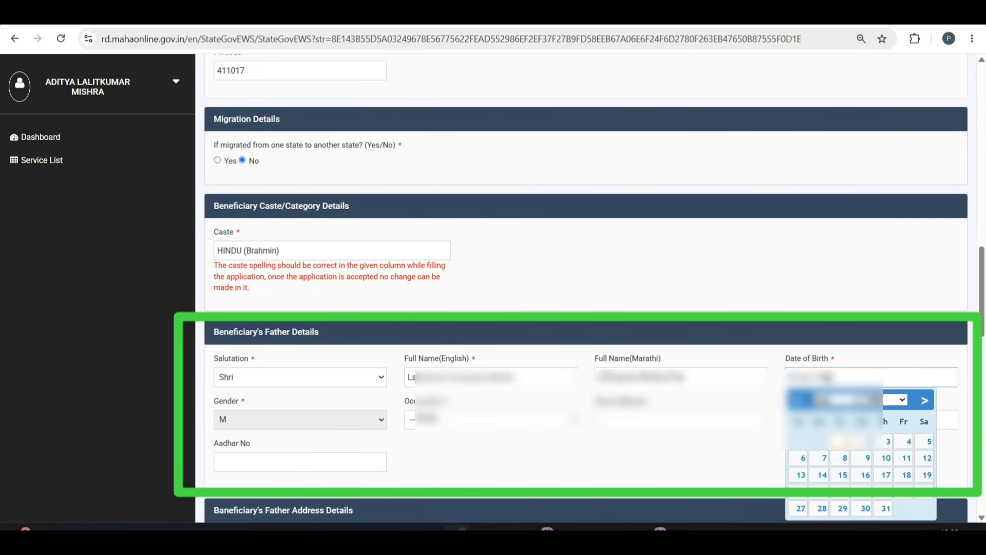
pyautogui.click(828, 288)
pyautogui.click(465, 420)
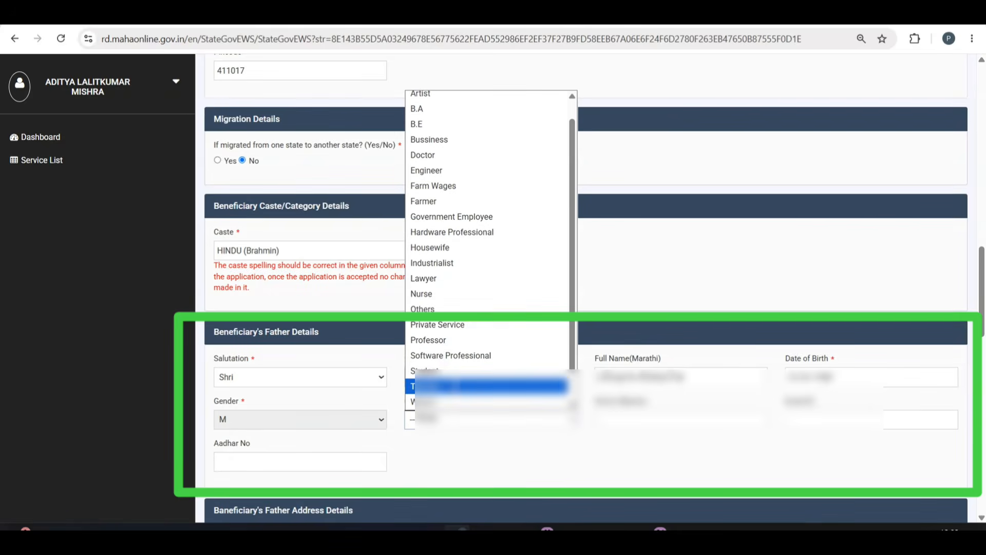
pyautogui.click(427, 401)
# Set the father's address to Nanded district, taluka and village Nanded Waghala (Municipal Corporation.).
pyautogui.scroll(-7, 698, 449)
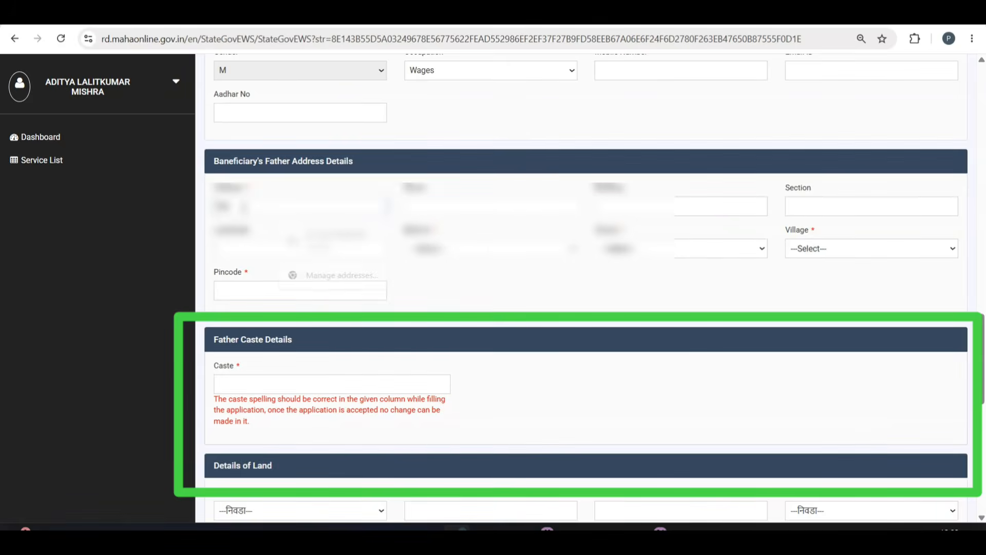
pyautogui.click(452, 249)
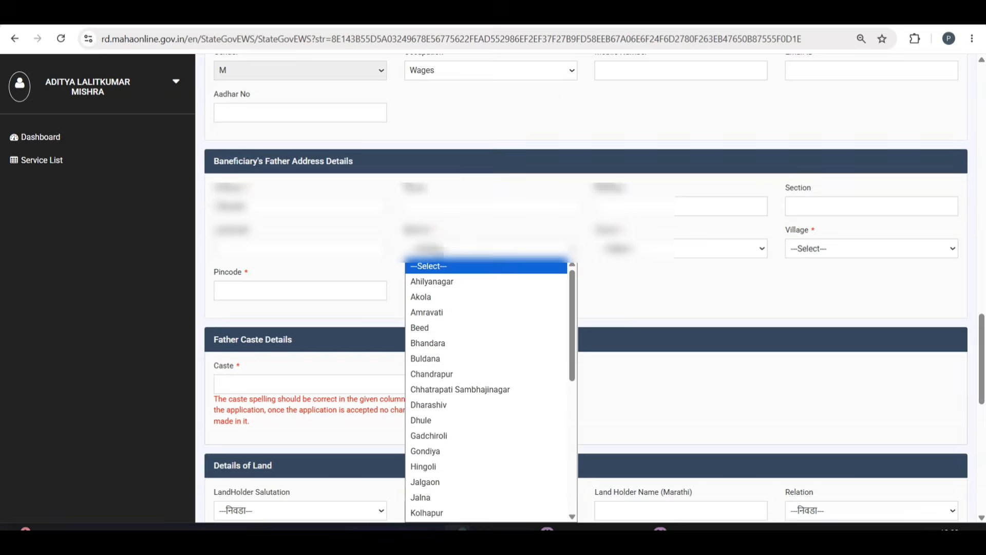
pyautogui.write('nan')
pyautogui.press('Return')
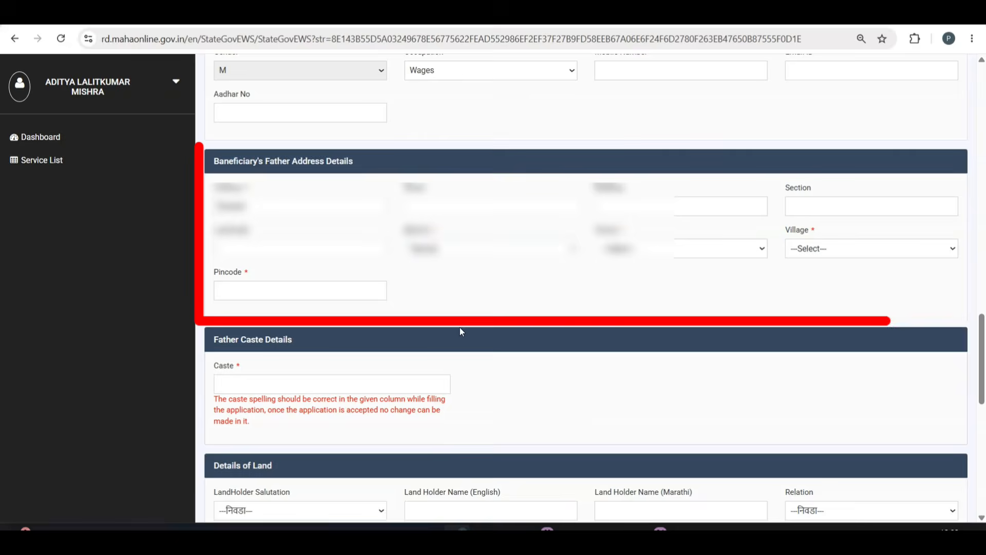
pyautogui.click(630, 259)
pyautogui.write('nan')
pyautogui.press('Return')
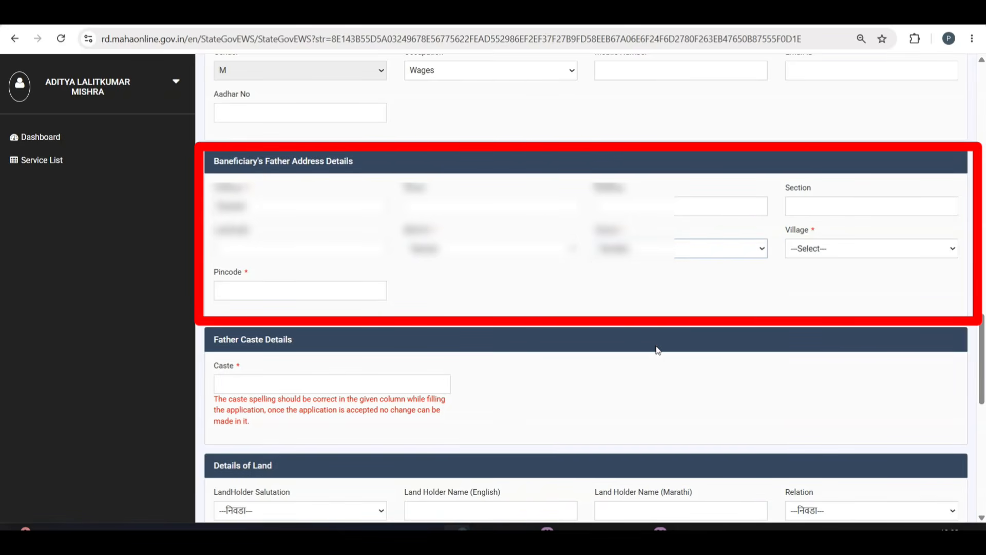
pyautogui.click(861, 252)
pyautogui.write('nan')
pyautogui.press('Return')
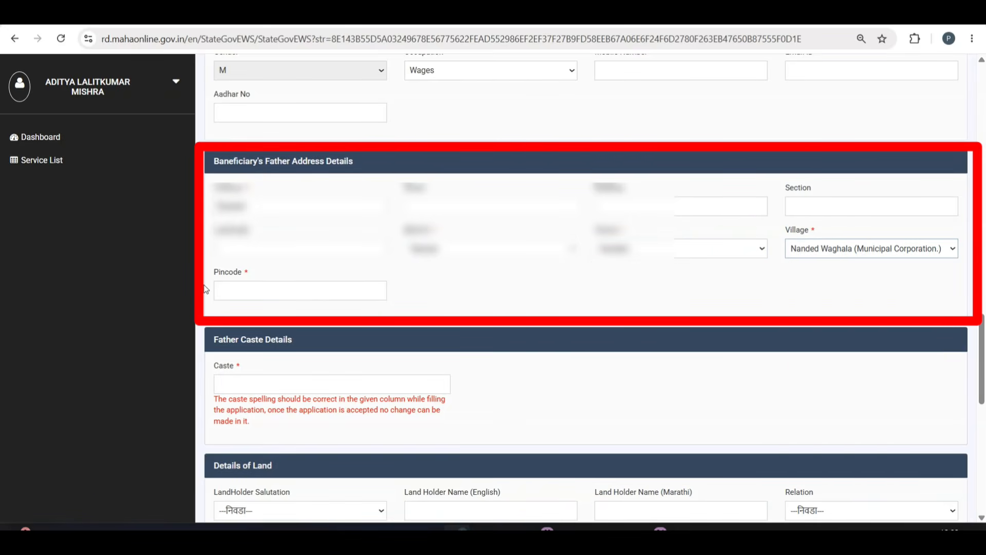
# Move past the father's pincode and enter his caste as 'HINDU (Brahmin)'.
pyautogui.click(236, 288)
pyautogui.scroll(-5, 257, 231)
pyautogui.click(271, 142)
pyautogui.write('H')
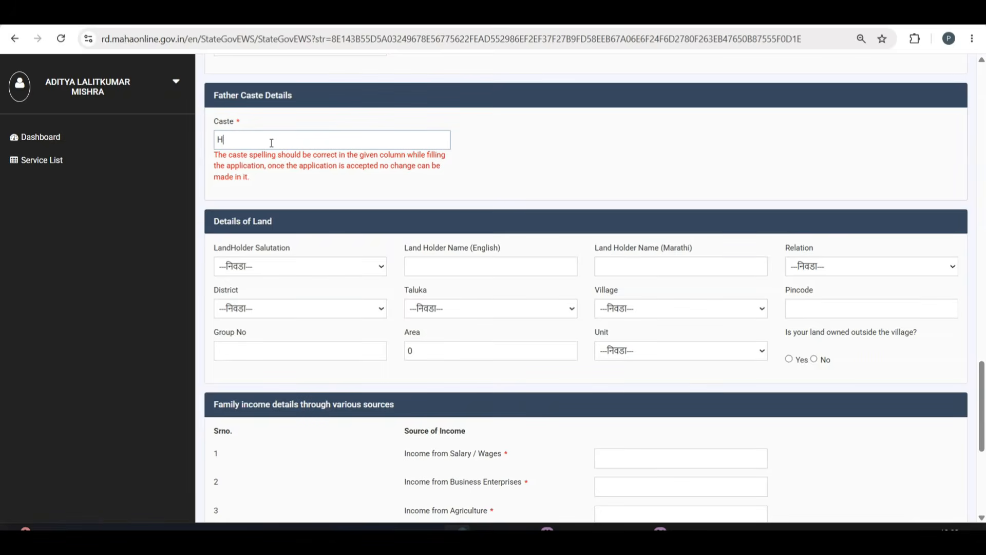
pyautogui.write('INDU (Brahmin)')
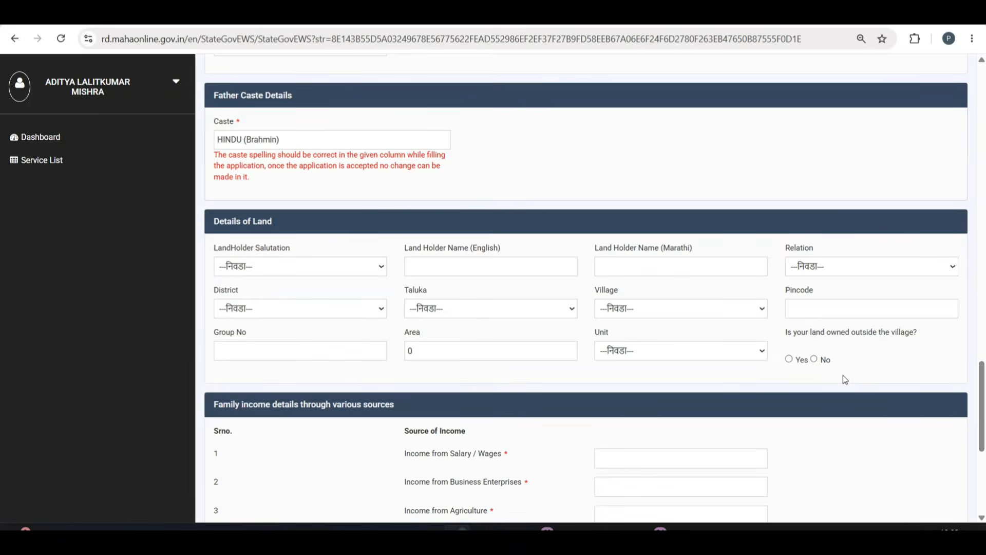
# Enter 350000 as salary income and 0 in the other income rows.
pyautogui.moveTo(983, 400); pyautogui.dragTo(983, 443)
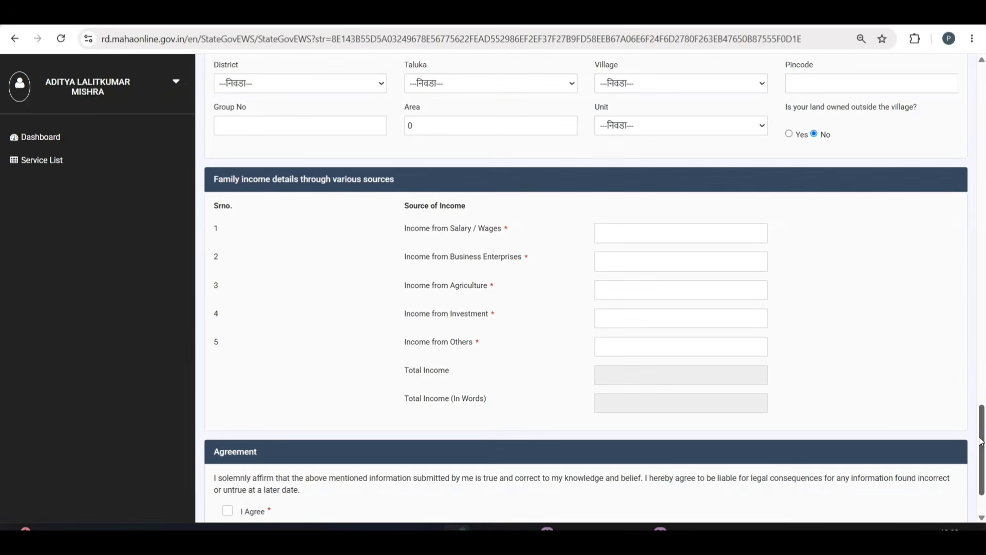
pyautogui.click(615, 239)
pyautogui.write('350000')
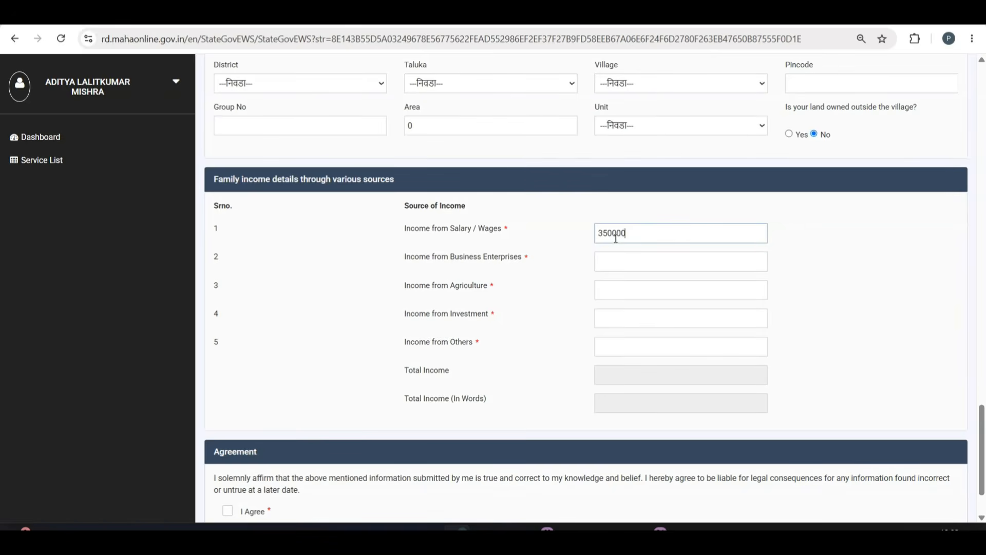
pyautogui.press('Tab')
pyautogui.write('0')
pyautogui.press('Tab')
pyautogui.write('0')
pyautogui.press('Tab')
pyautogui.write('0')
pyautogui.press('Tab')
pyautogui.write('0')
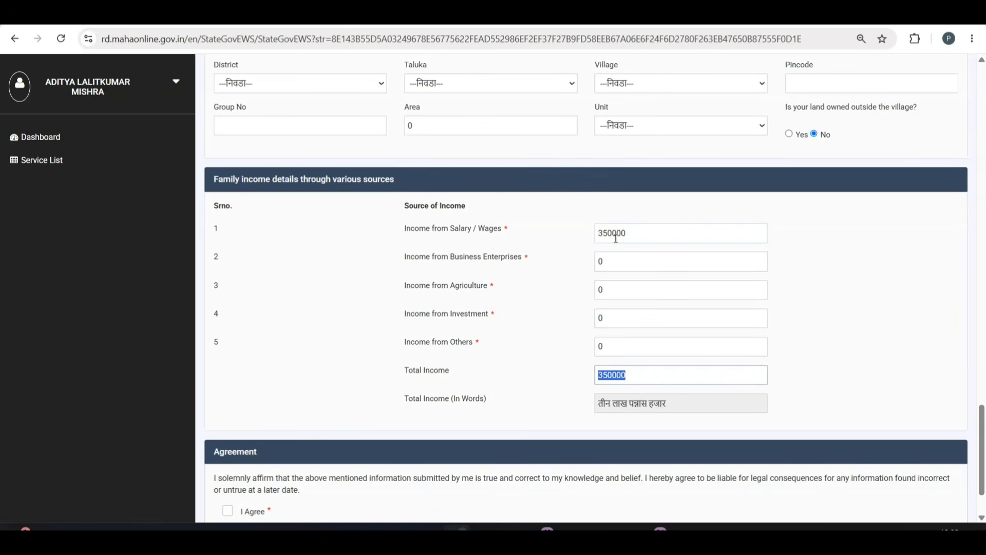
pyautogui.click(913, 258)
# Accept the Agreement declaration and save the EWS application form.
pyautogui.scroll(-2, 263, 442)
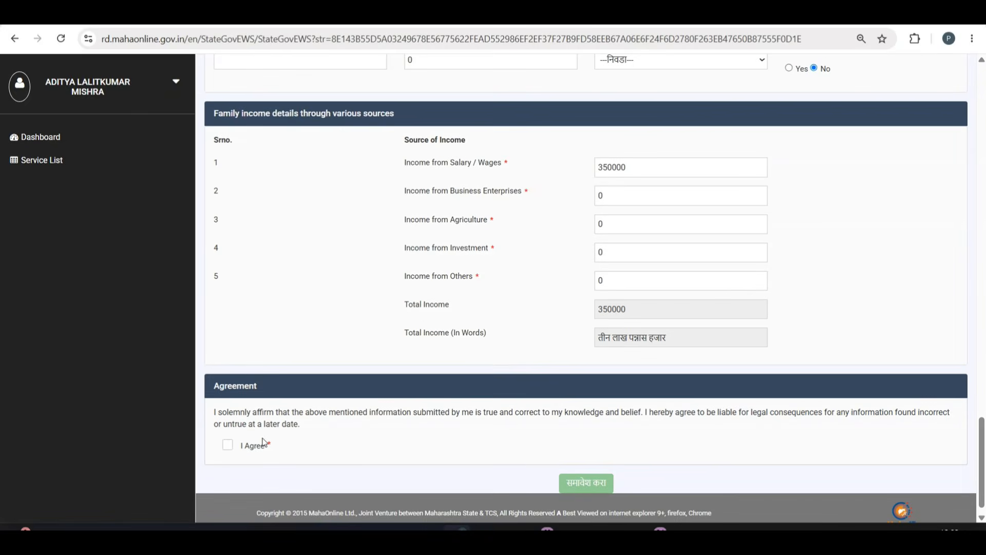
pyautogui.click(228, 445)
pyautogui.click(583, 480)
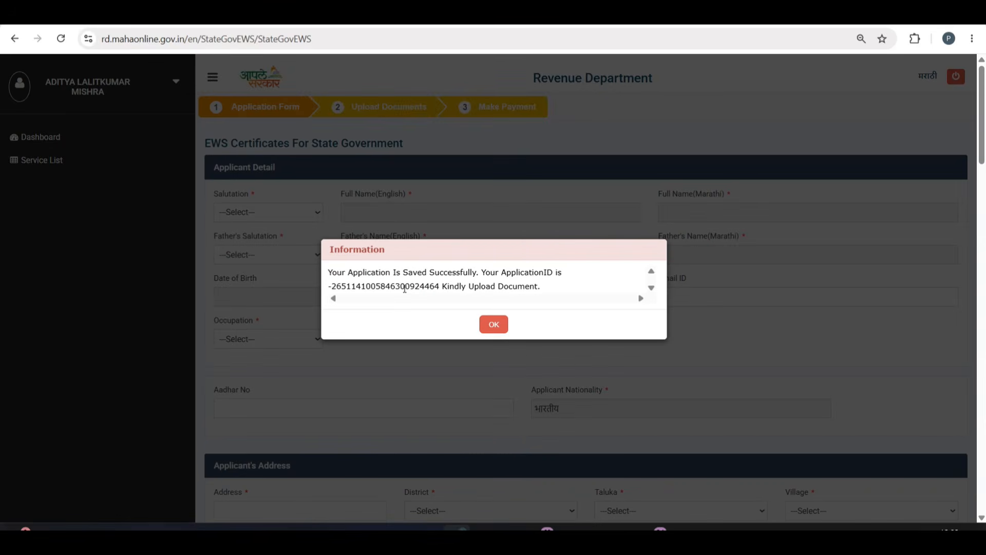
# Copy the new application number and dismiss the application-saved message.
pyautogui.doubleClick(405, 286)
pyautogui.click(504, 327)
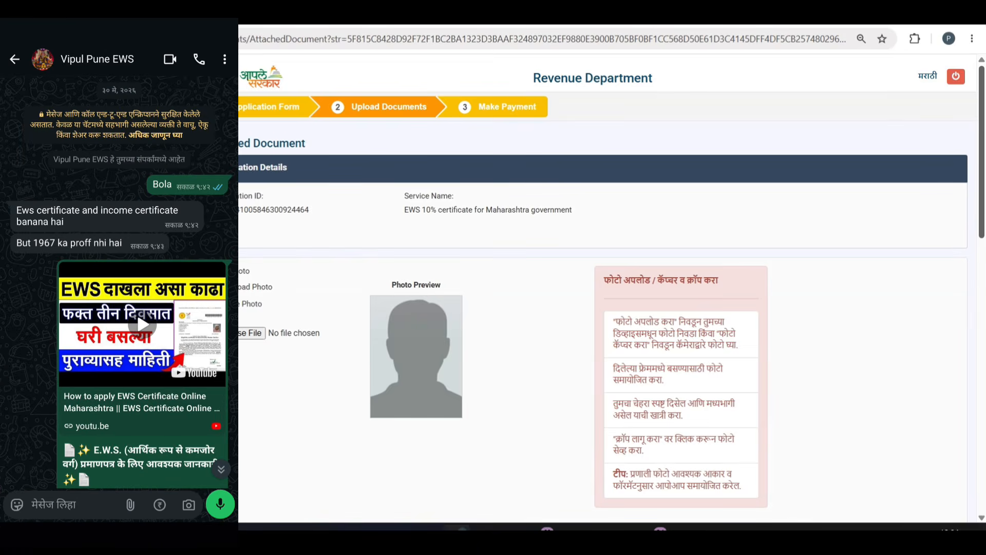
pyautogui.moveTo(984, 183); pyautogui.dragTo(983, 203)
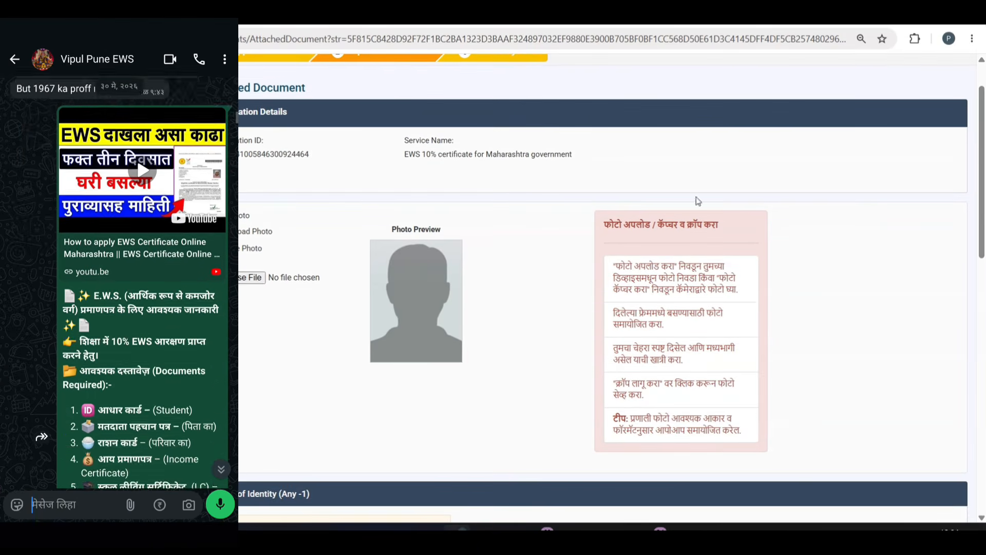
# Choose the applicant's photo under Add Photo and crop it to nearly the whole image.
pyautogui.click(251, 278)
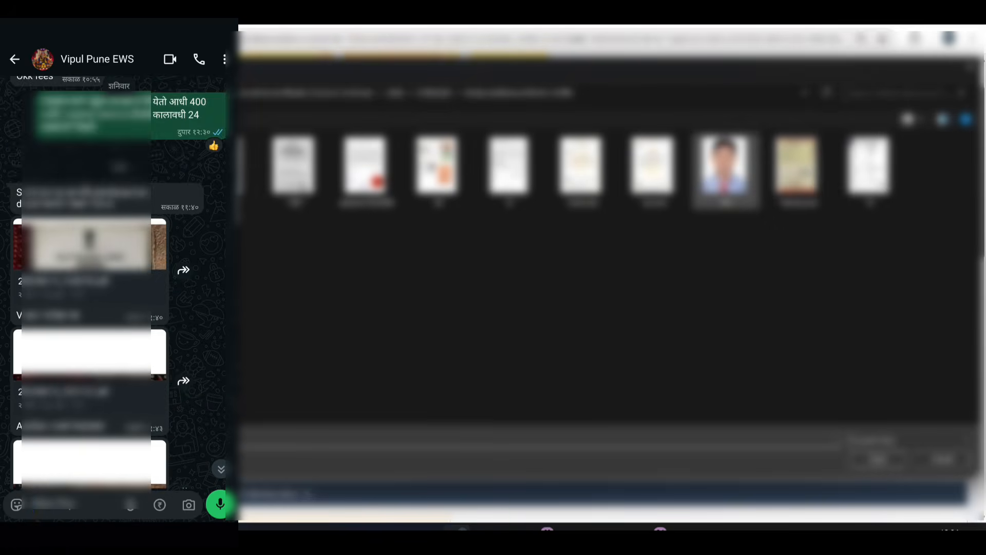
pyautogui.doubleClick(725, 169)
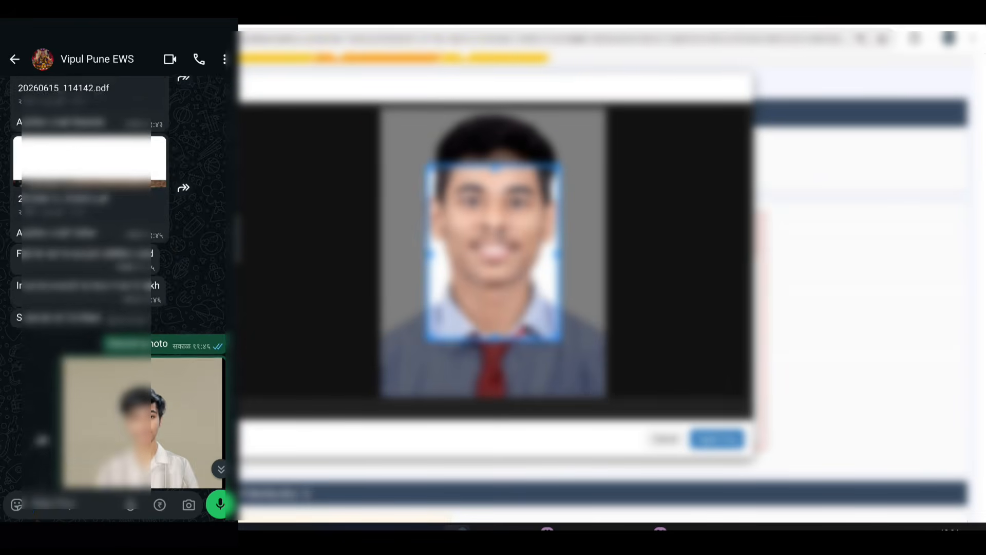
pyautogui.moveTo(493, 252); pyautogui.dragTo(446, 197)
pyautogui.moveTo(513, 282); pyautogui.dragTo(613, 413)
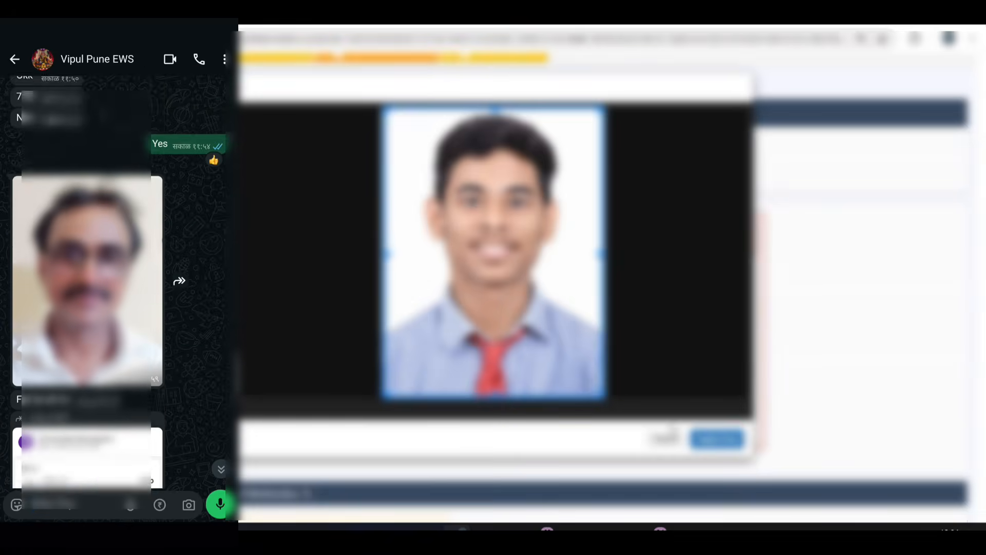
pyautogui.click(709, 437)
pyautogui.scroll(-5, 607, 288)
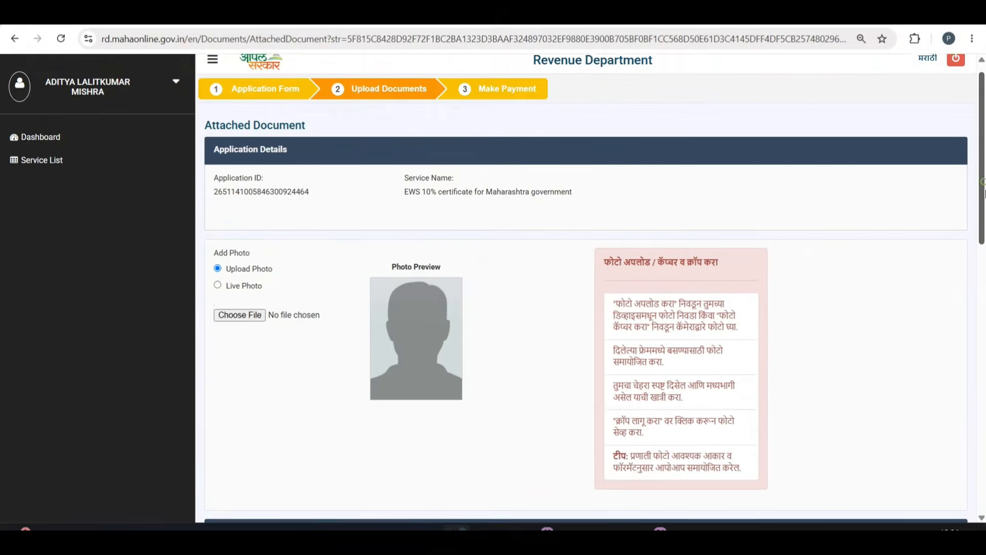
# Re-select the applicant's photo, crop it to nearly the full frame and attach it as cropped_photo.jpg.
pyautogui.scroll(-1, 257, 285)
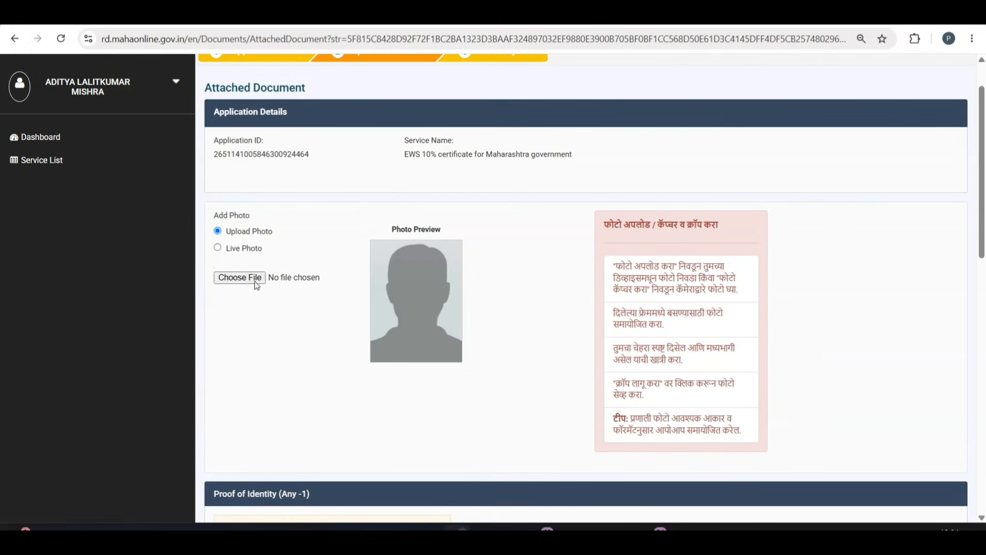
pyautogui.click(253, 280)
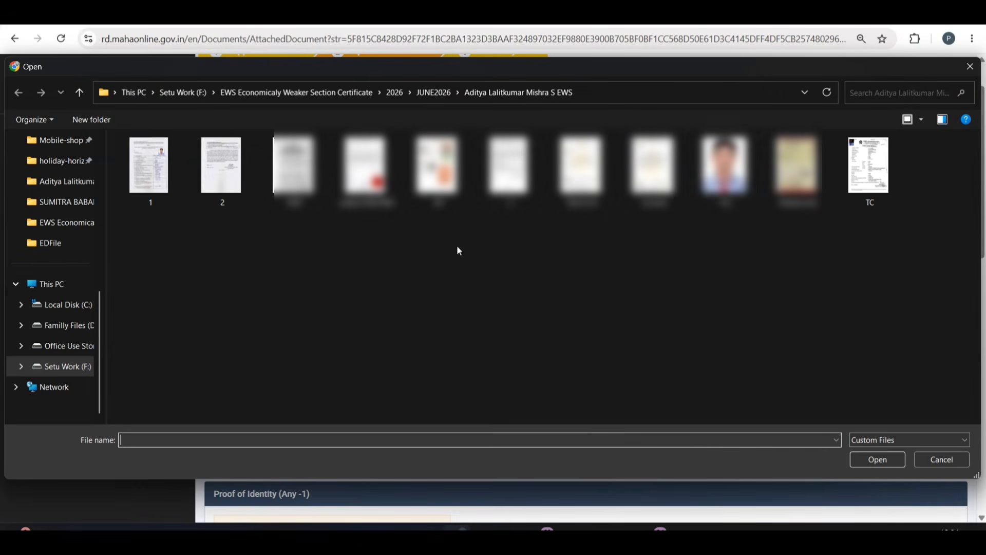
pyautogui.doubleClick(726, 165)
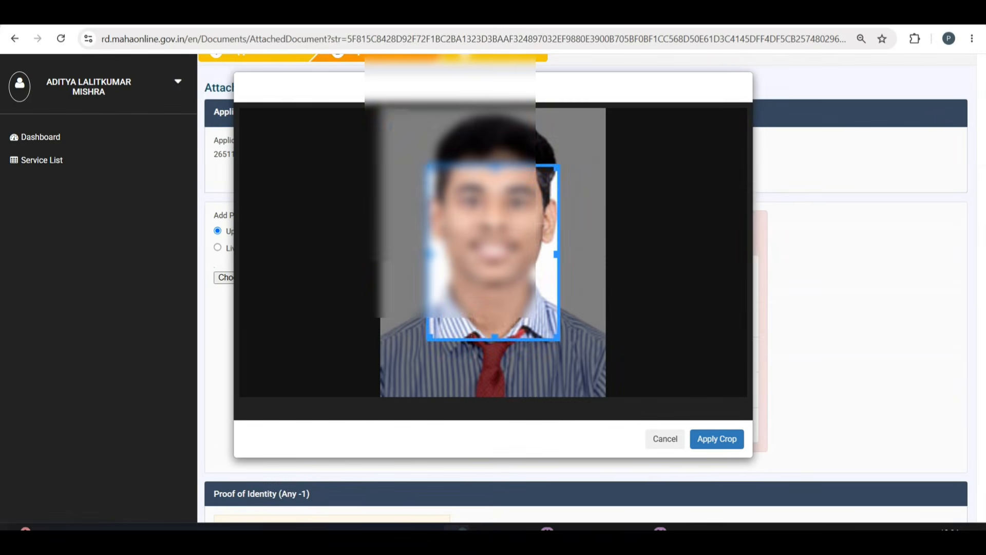
pyautogui.moveTo(499, 237); pyautogui.dragTo(450, 180)
pyautogui.moveTo(514, 282); pyautogui.dragTo(613, 413)
pyautogui.moveTo(510, 317); pyautogui.dragTo(512, 318)
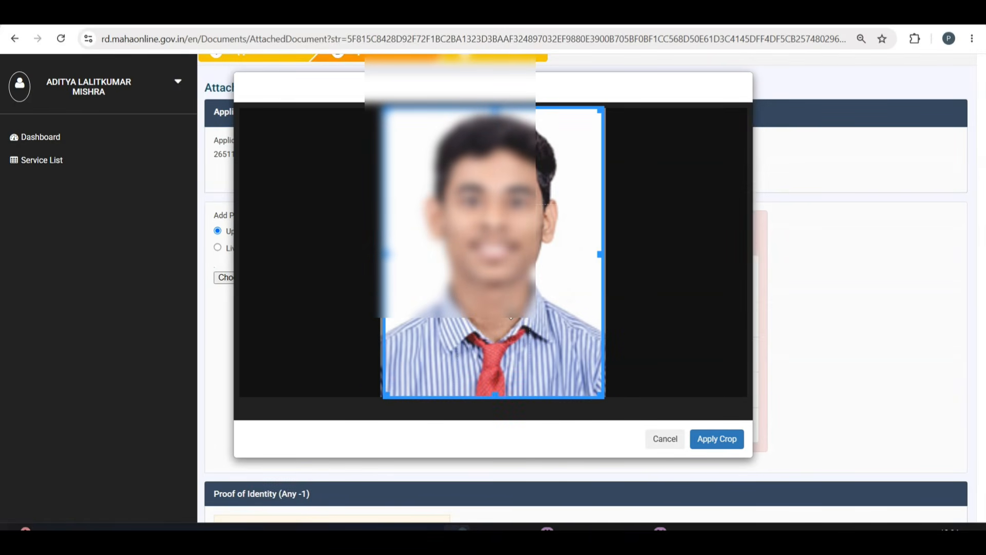
pyautogui.click(711, 439)
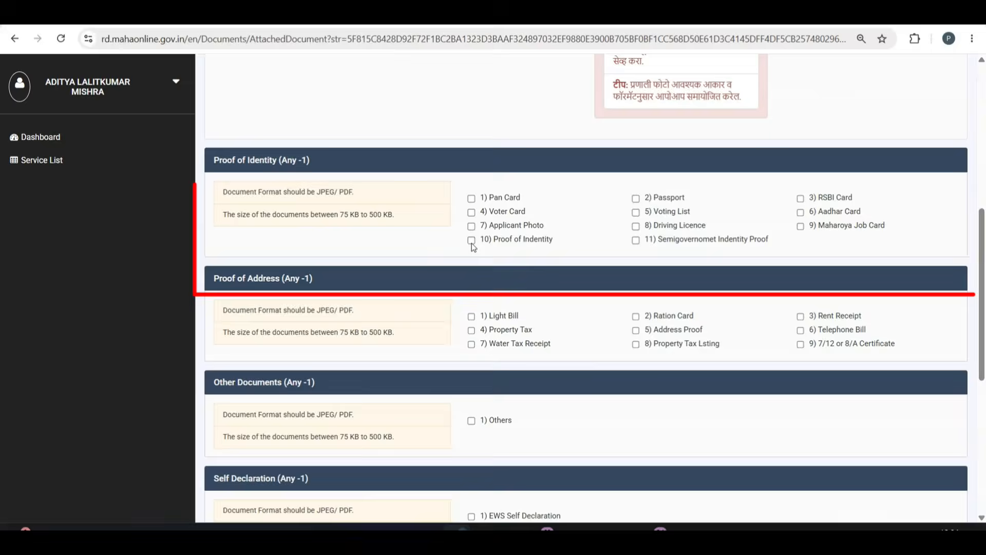
# Upload AVR.pdf as Proof of Identity with the description 'Adhar Voter Rationcard'.
pyautogui.click(471, 240)
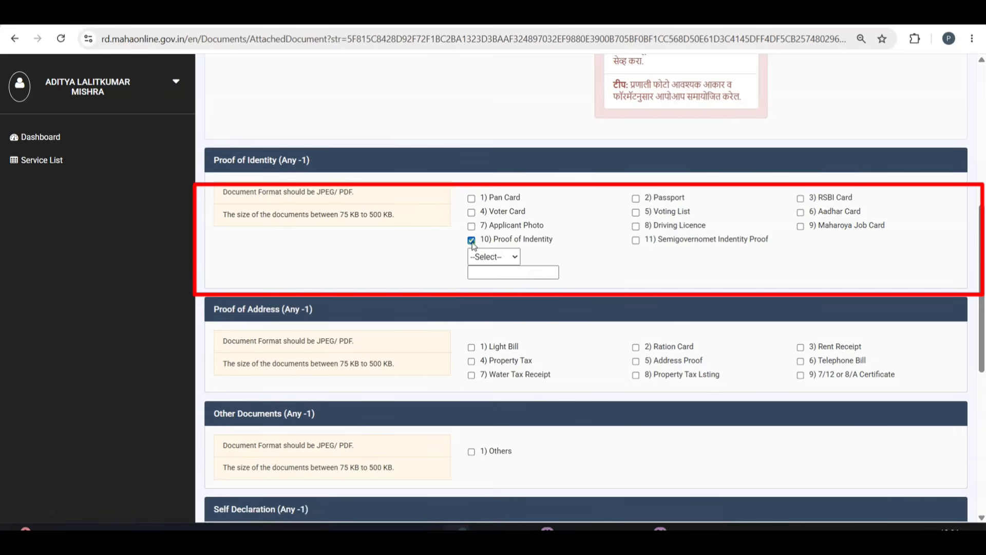
pyautogui.click(494, 256)
pyautogui.click(485, 285)
pyautogui.click(494, 273)
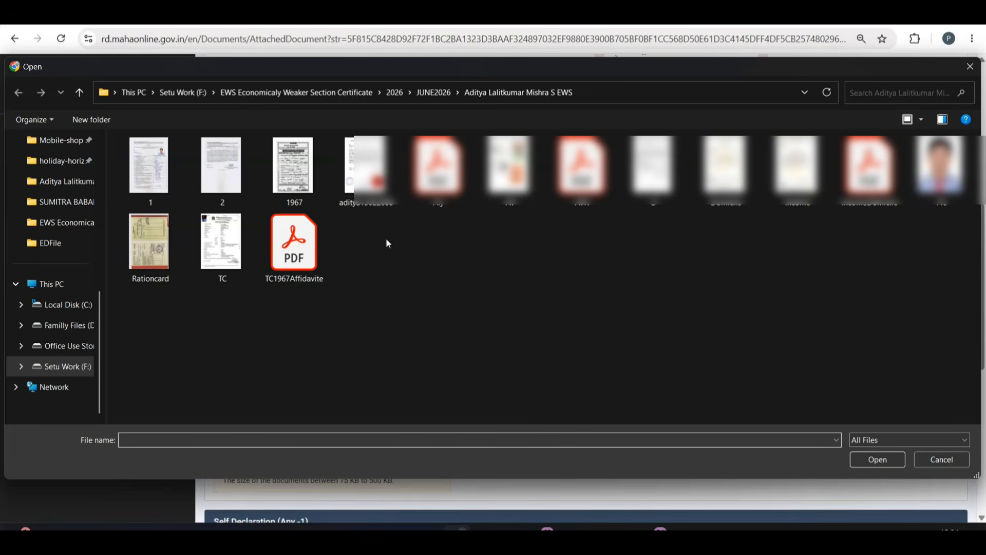
pyautogui.doubleClick(582, 169)
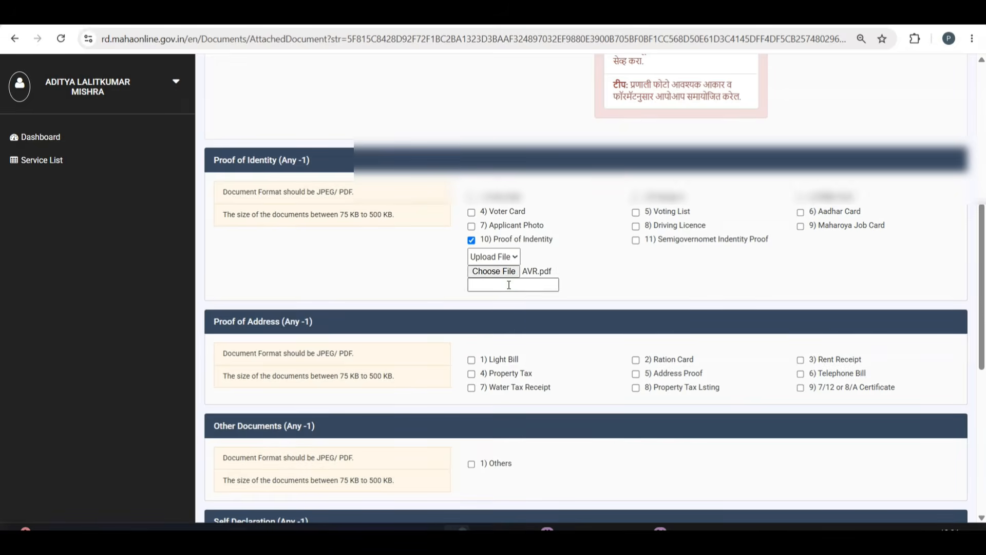
pyautogui.click(509, 285)
pyautogui.write('Adhar')
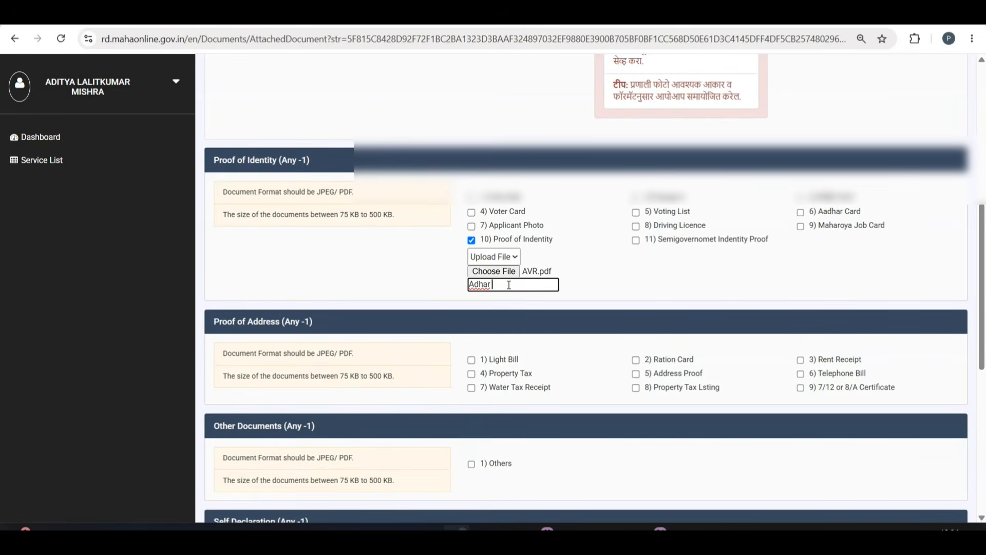
pyautogui.write(' Voter Rati')
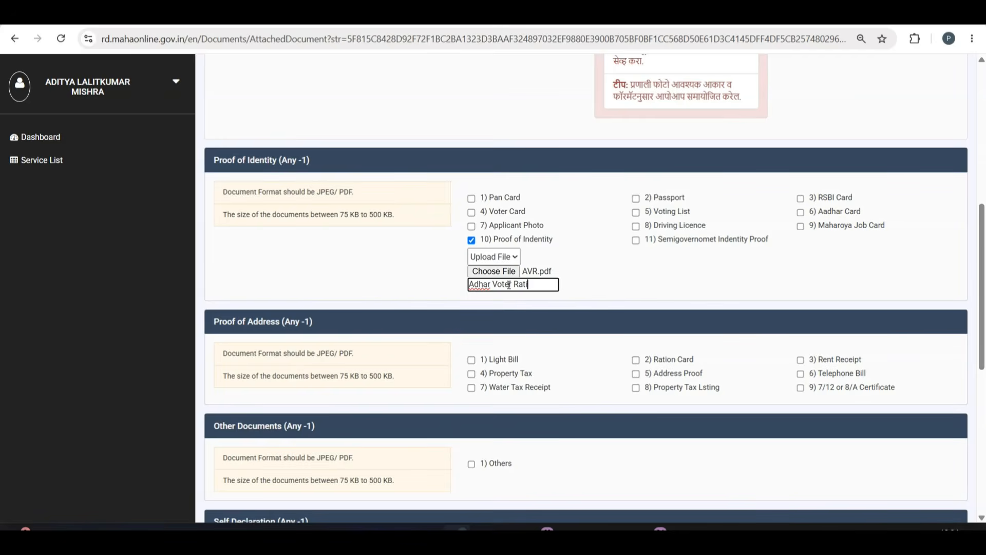
pyautogui.write('oncard')
pyautogui.click(632, 285)
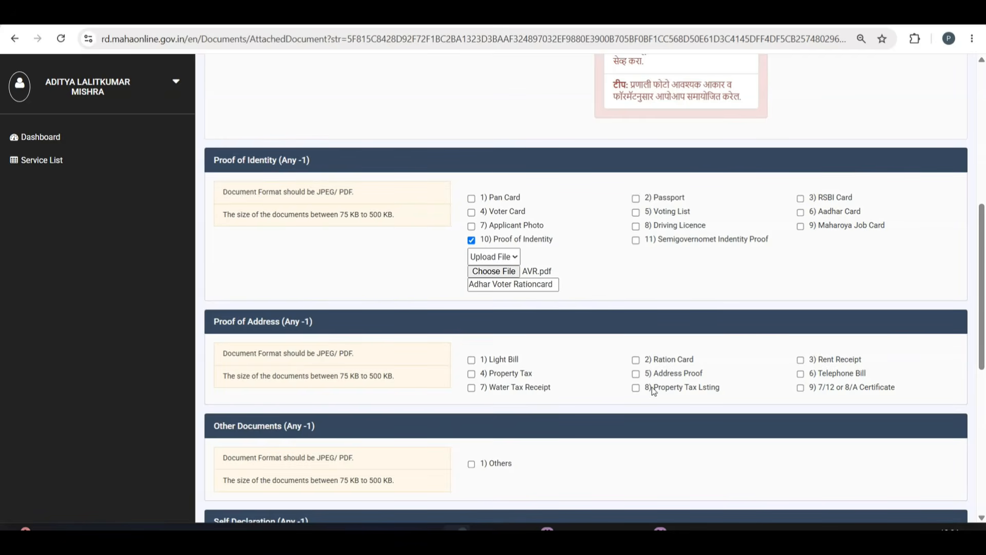
# Upload IncomeDomicile.pdf as Address Proof described 'Income And Domicile'.
pyautogui.click(636, 374)
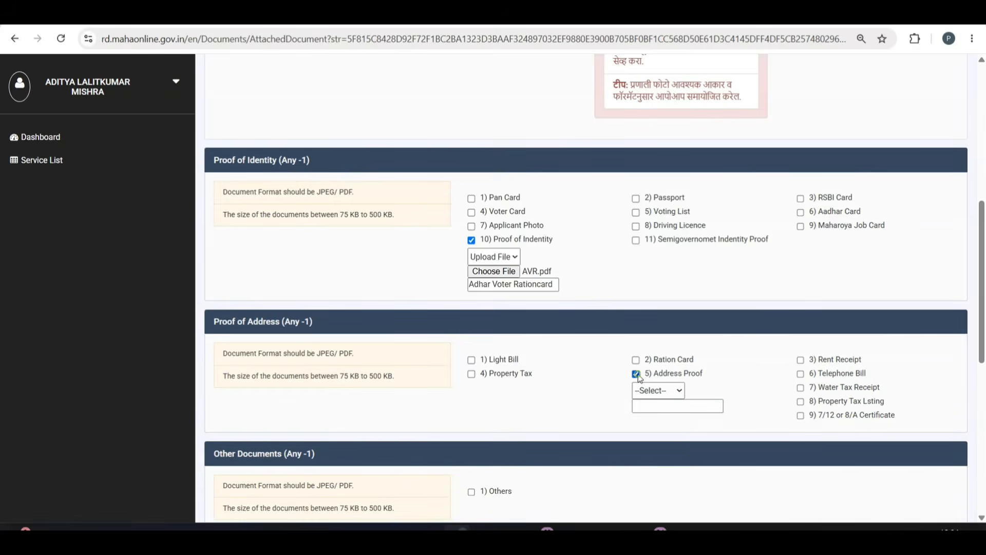
pyautogui.click(658, 389)
pyautogui.click(657, 421)
pyautogui.click(659, 406)
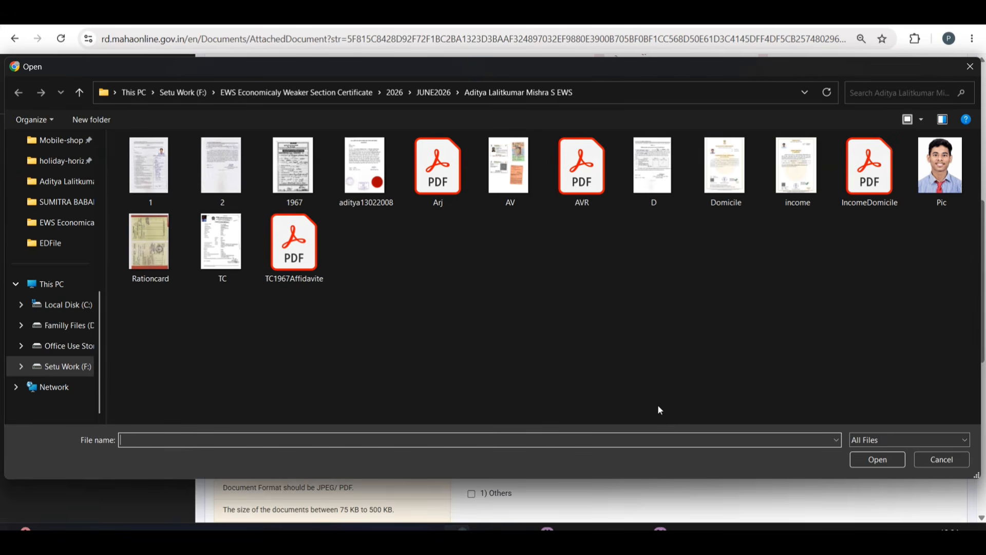
pyautogui.doubleClick(882, 185)
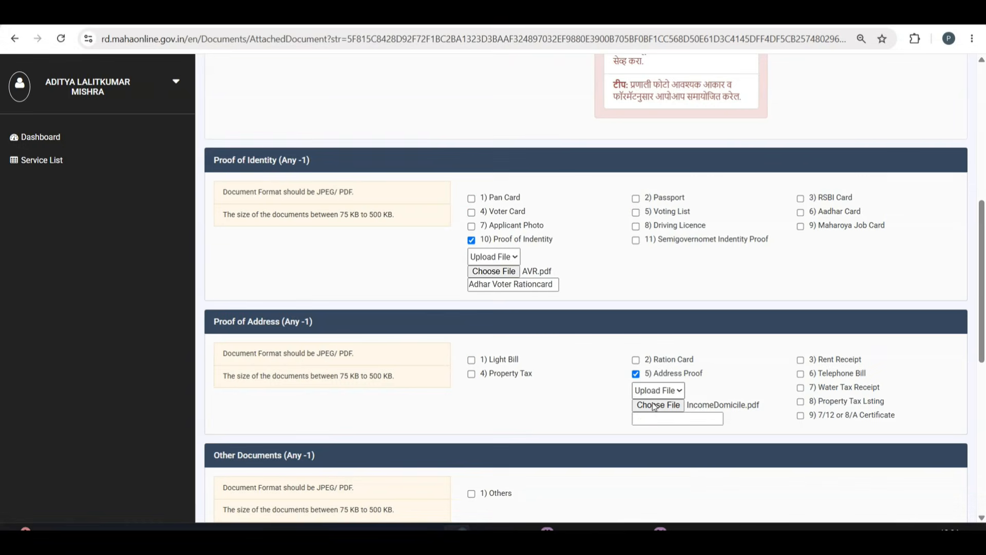
pyautogui.click(646, 421)
pyautogui.write('Income And Domi')
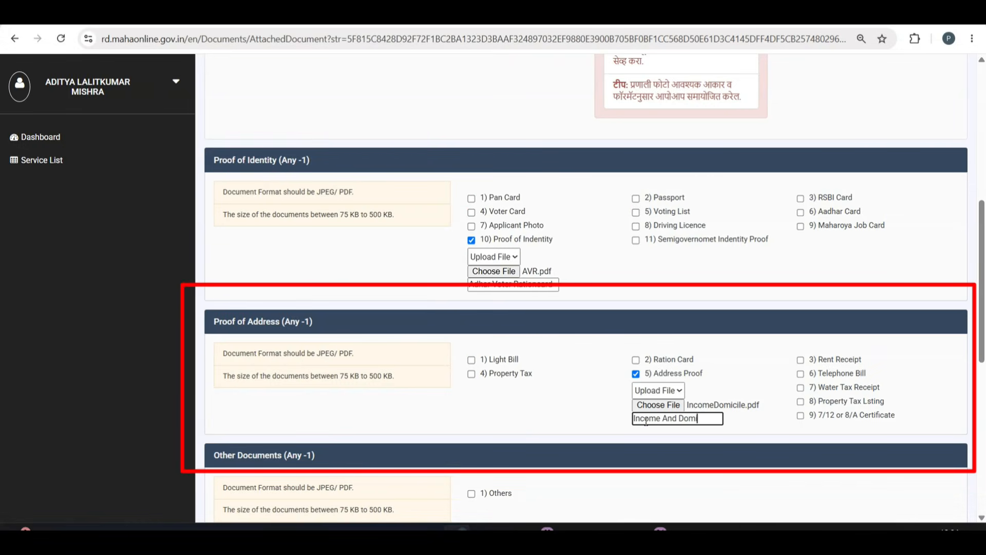
pyautogui.write('cile')
pyautogui.click(579, 405)
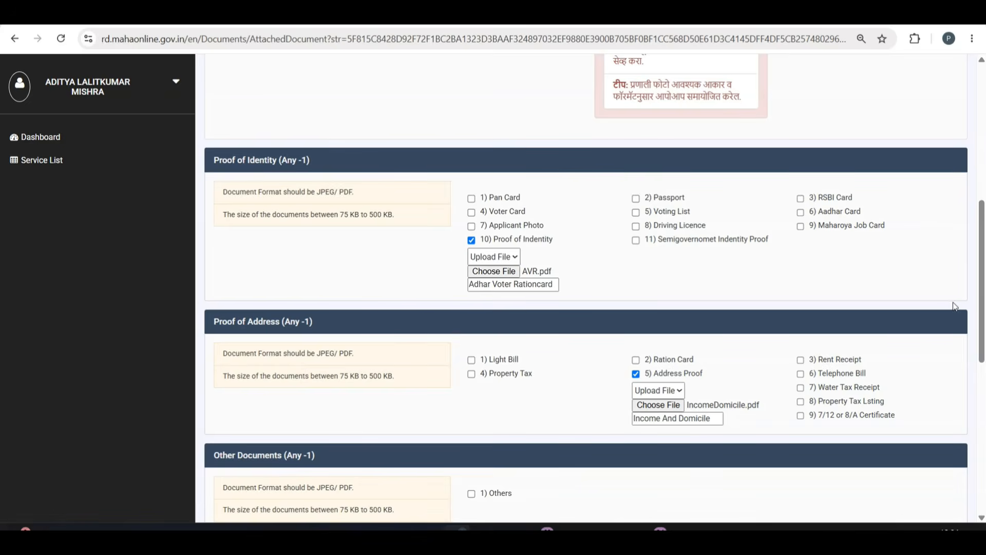
# Upload TC1967Affidavite.pdf under Others described 'TC And 1967 Affidavit'.
pyautogui.scroll(-5, 982, 288)
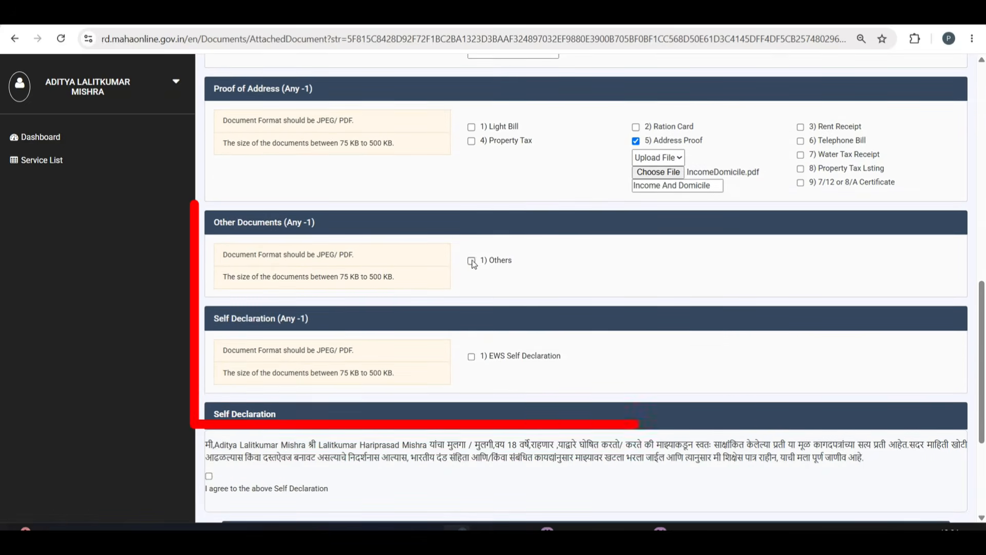
pyautogui.click(472, 261)
pyautogui.click(491, 277)
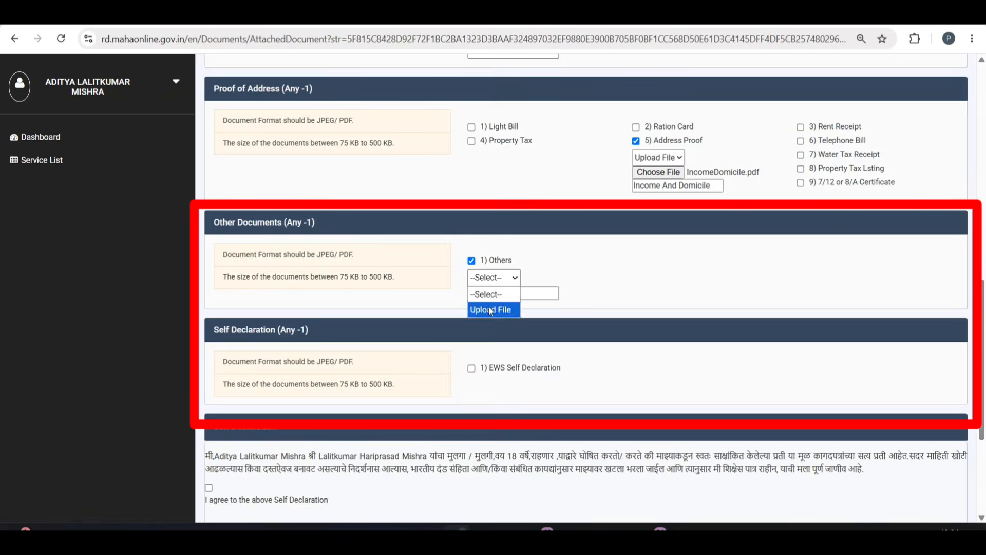
pyautogui.click(489, 309)
pyautogui.click(494, 293)
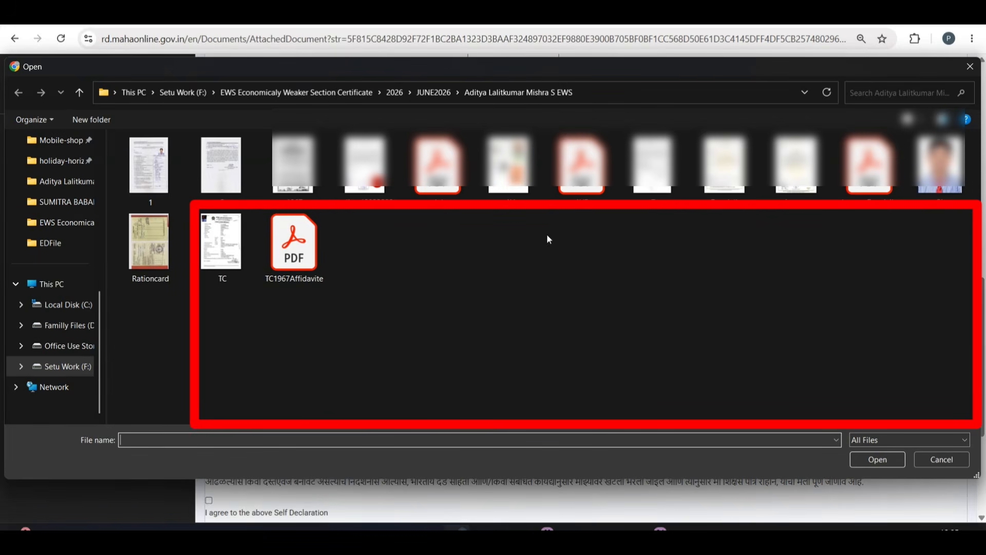
pyautogui.doubleClick(290, 256)
pyautogui.click(494, 306)
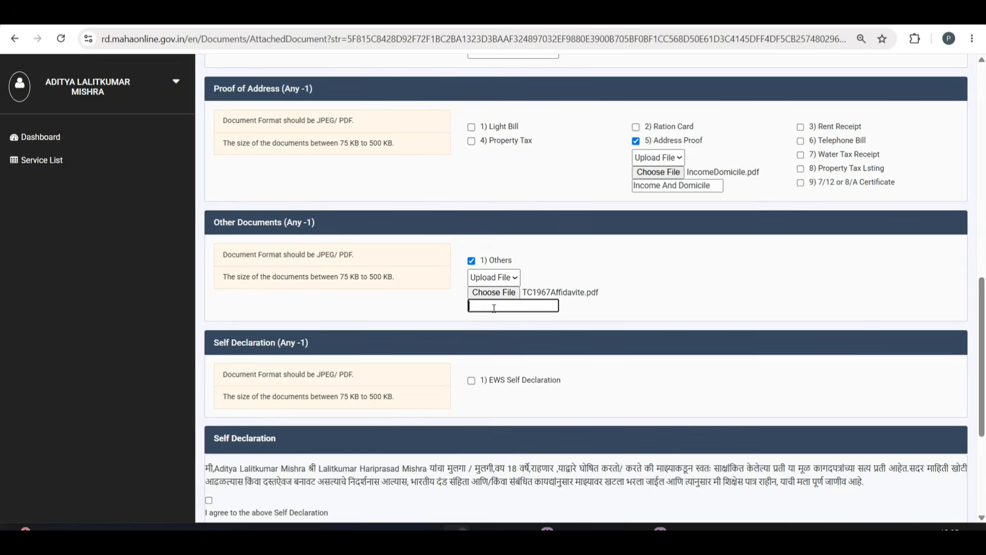
pyautogui.write('TC Fah')
pyautogui.write('And')
pyautogui.write(' 1967 Affi')
pyautogui.write('da')
pyautogui.write('vite')
# Upload Arj.pdf as EWS Self Declaration with the description 'Parishist B And D'.
pyautogui.click(471, 381)
pyautogui.click(492, 396)
pyautogui.click(494, 430)
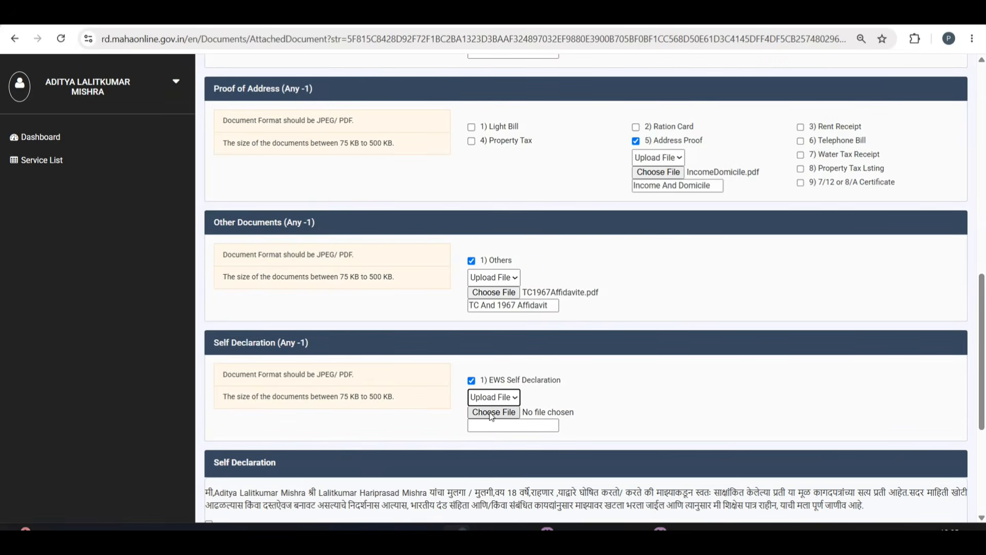
pyautogui.click(493, 413)
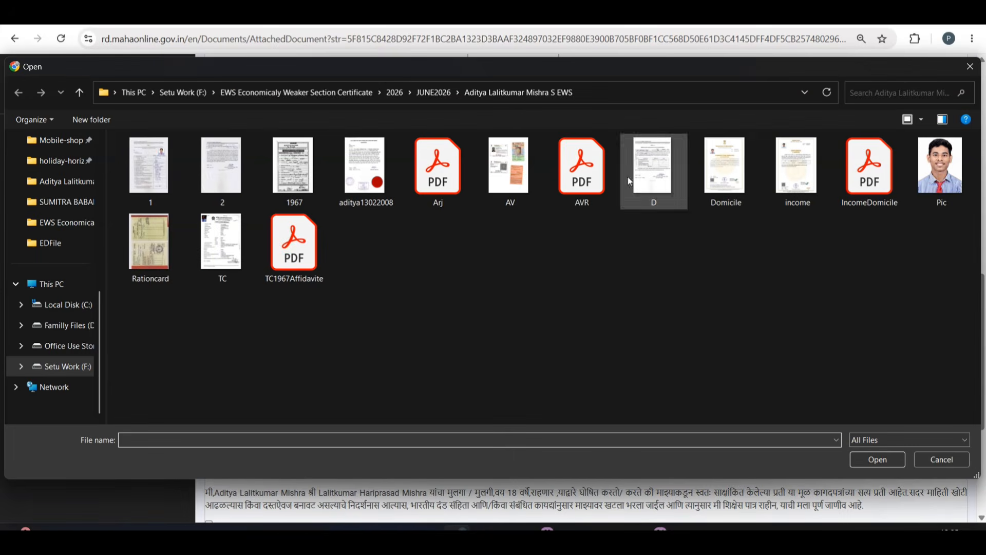
pyautogui.doubleClick(438, 169)
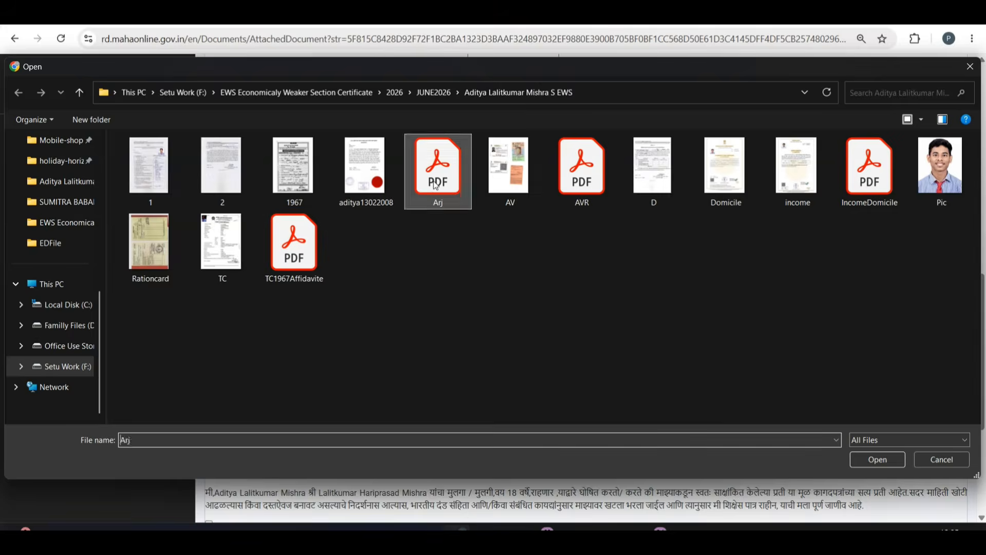
pyautogui.click(489, 426)
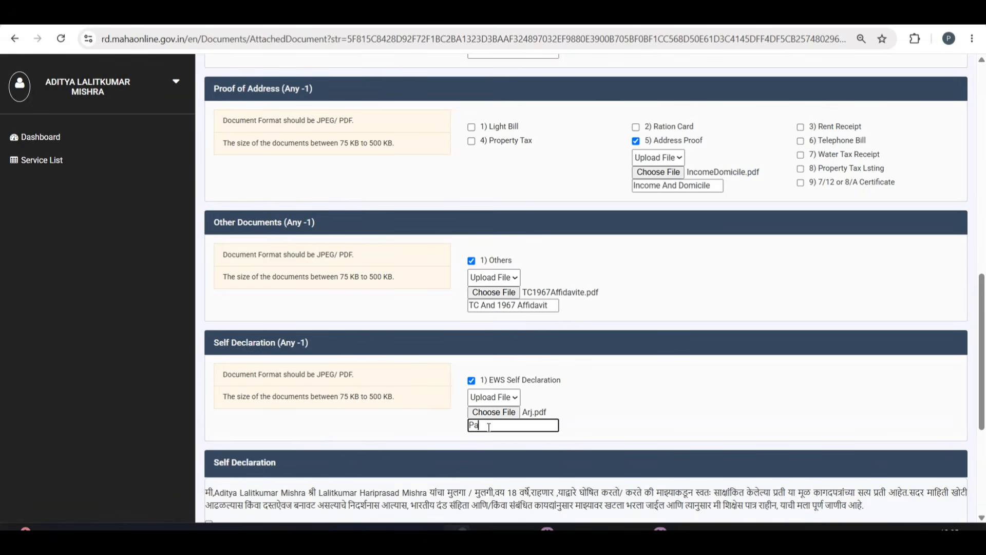
pyautogui.write('Parishist B And D')
pyautogui.click(645, 415)
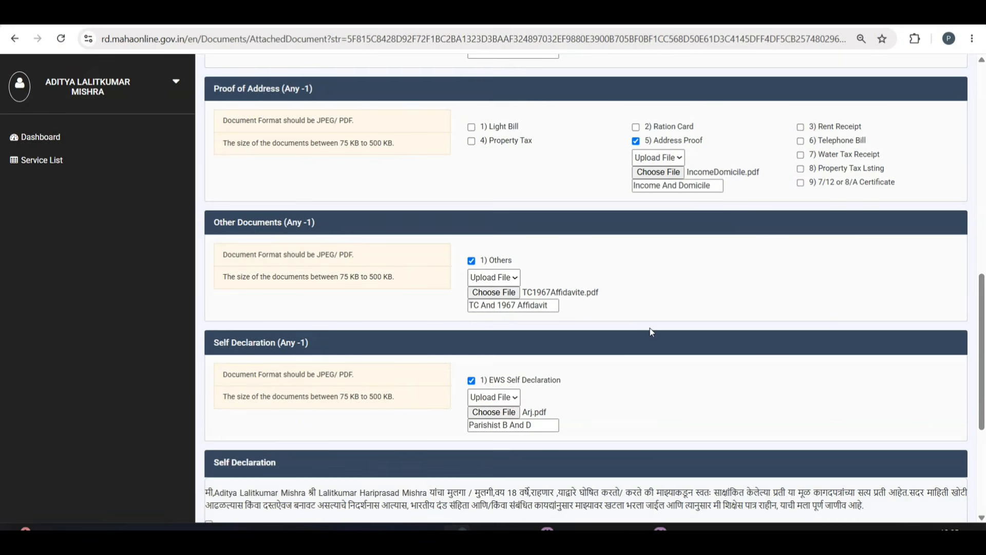
pyautogui.scroll(5, 603, 395)
pyautogui.scroll(-9, 602, 395)
# Agree to the self declaration, save the uploaded documents and acknowledge the saved message.
pyautogui.click(209, 310)
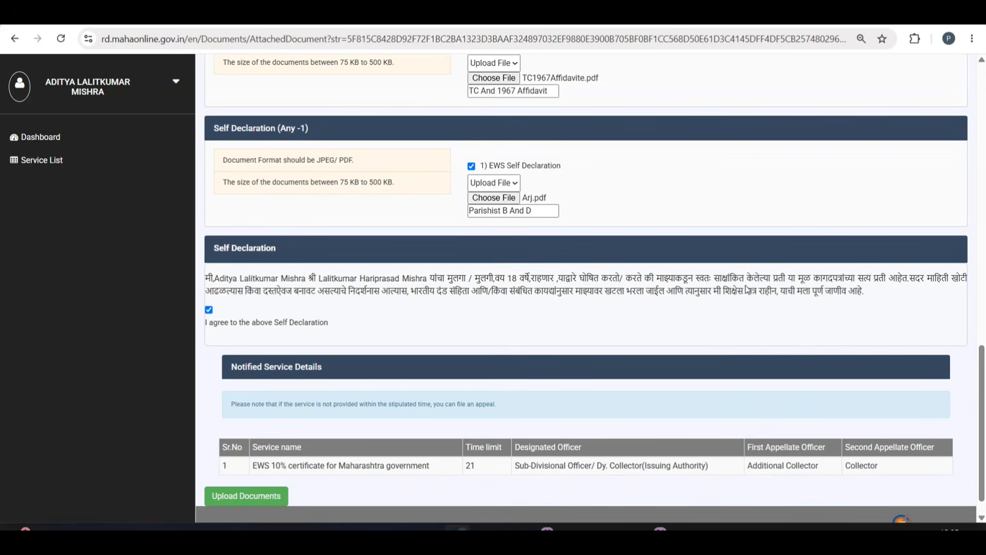
pyautogui.click(263, 496)
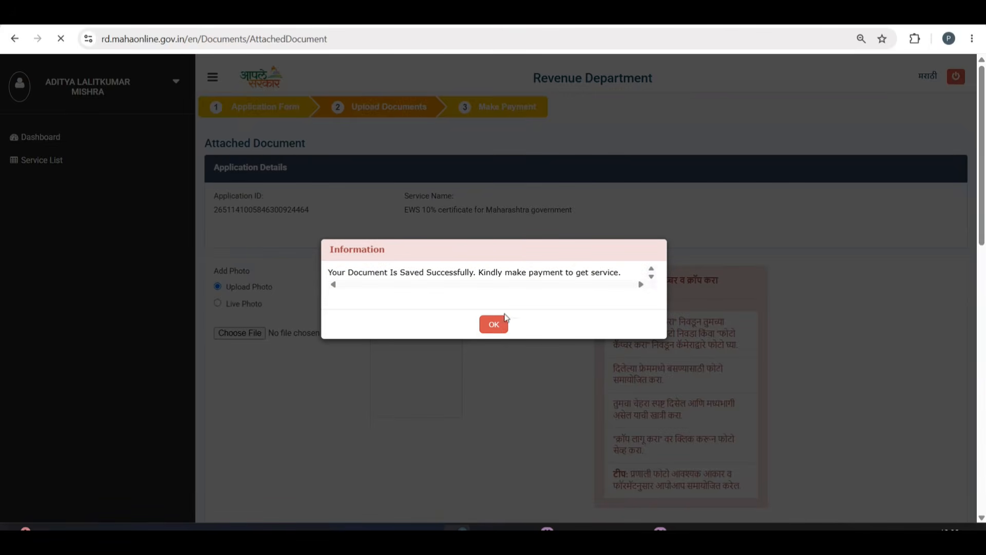
pyautogui.click(494, 325)
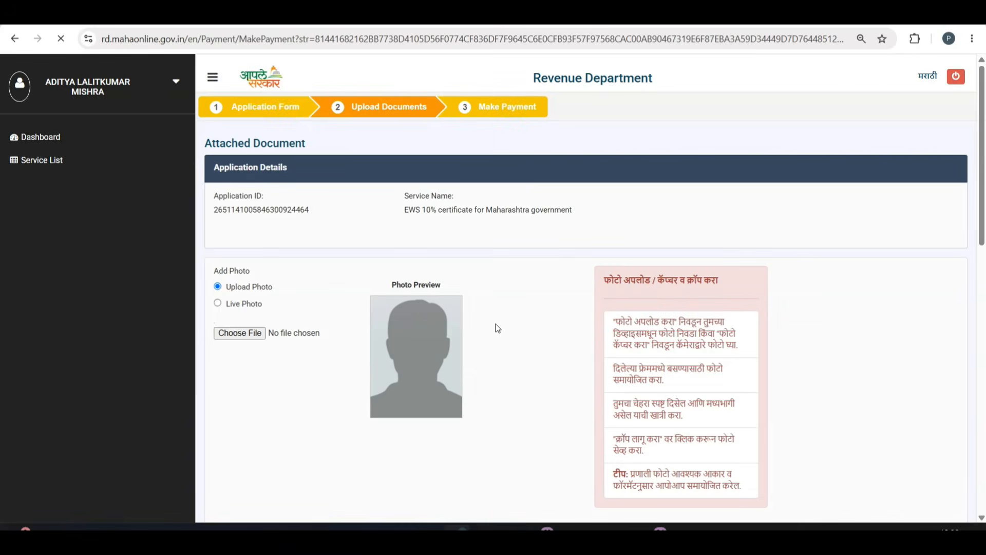
# Confirm the application and pay the ₹69.00 fee through the MahaIT Payment Gateway card option.
pyautogui.click(588, 377)
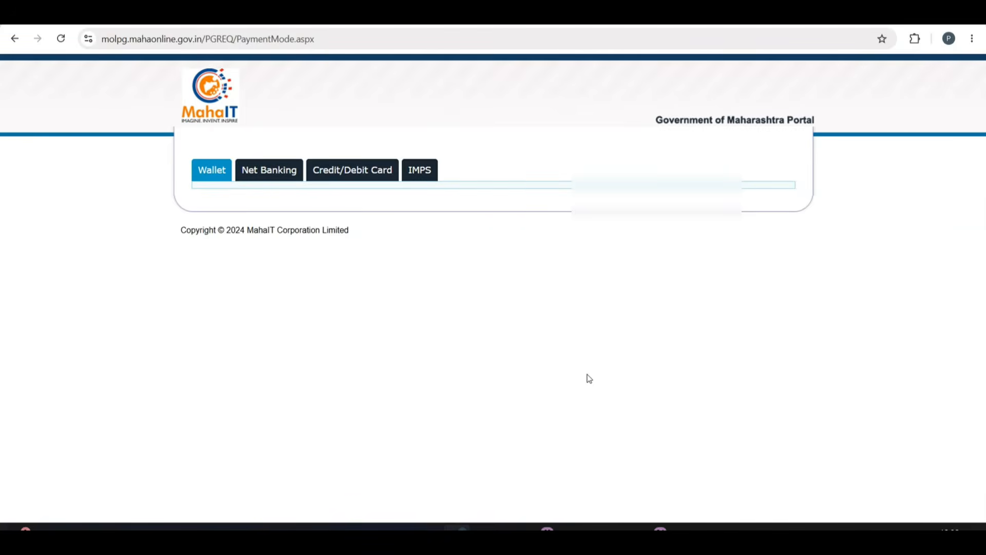
pyautogui.click(374, 172)
pyautogui.click(695, 223)
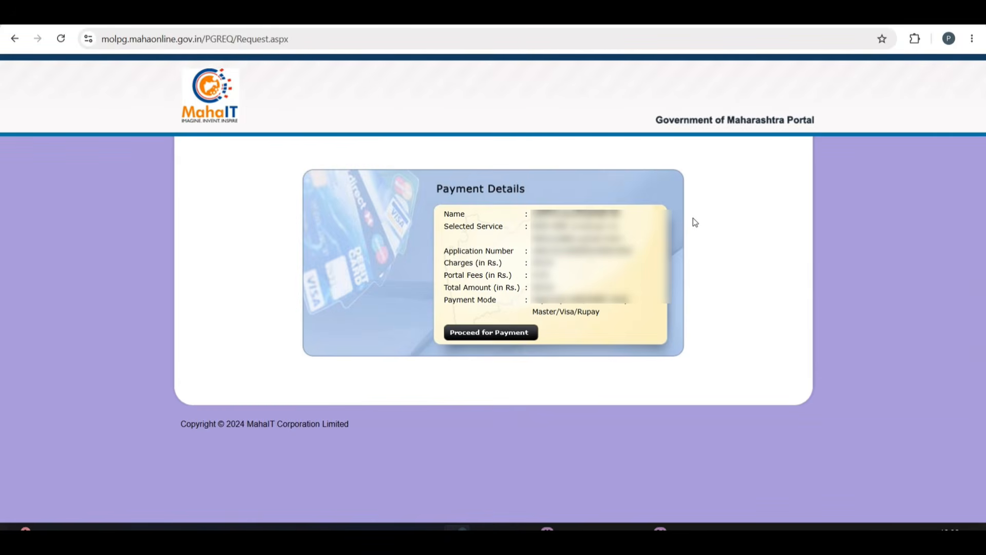
pyautogui.click(493, 334)
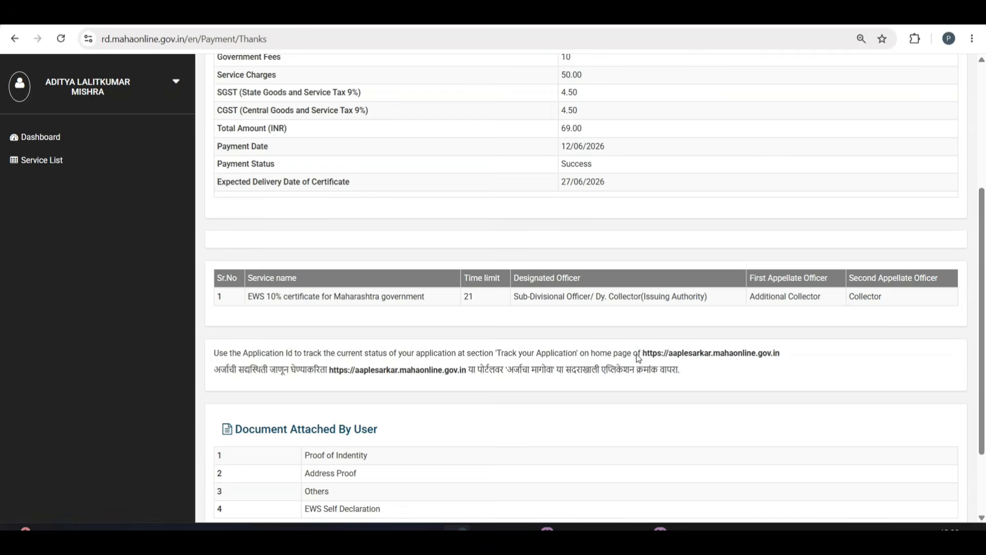
pyautogui.scroll(-2, 638, 358)
# Print the payment acknowledgement, switching to a different printer.
pyautogui.click(603, 461)
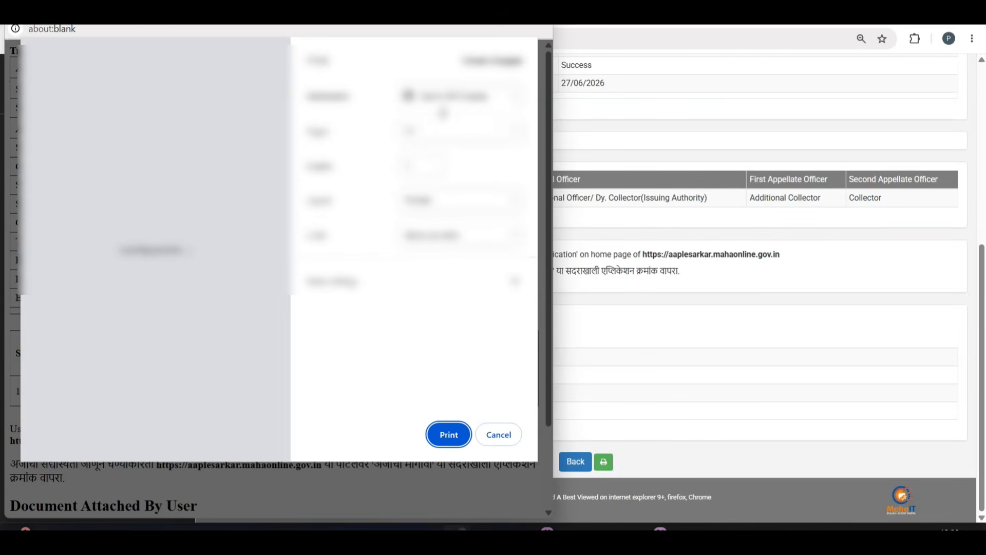
pyautogui.click(459, 96)
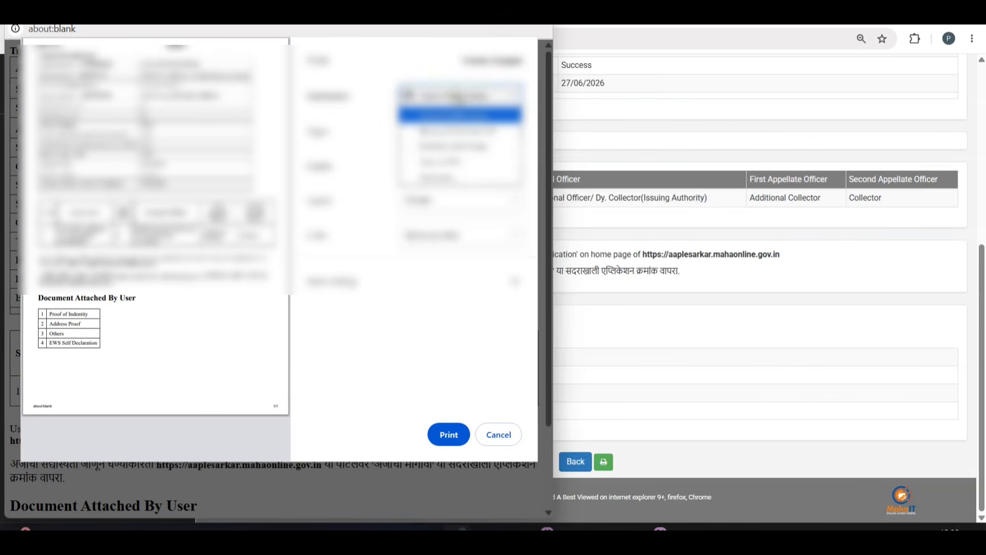
pyautogui.click(459, 131)
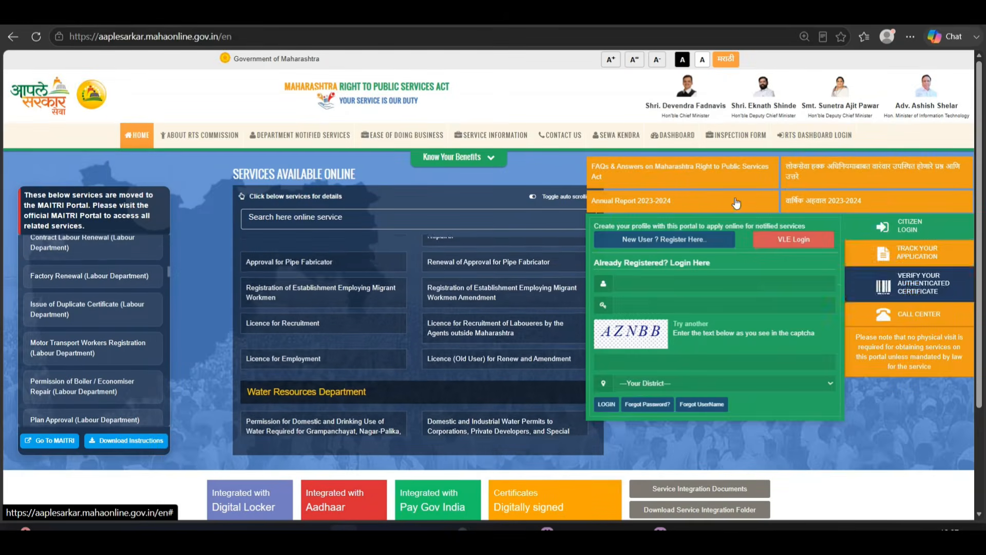
# Track the EWS 10% certificate application under Revenue Department > Revenue Services using the pasted application ID.
pyautogui.click(909, 253)
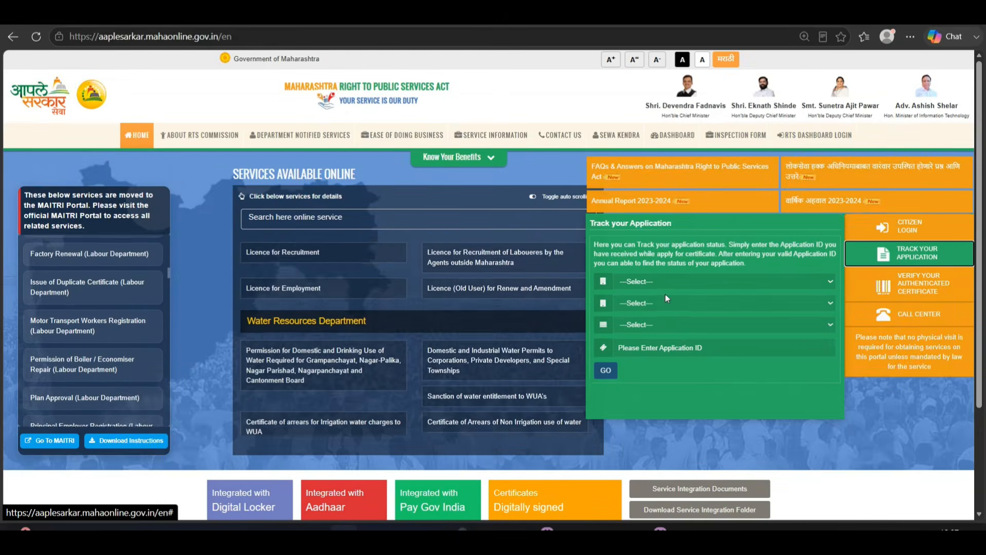
pyautogui.click(665, 282)
pyautogui.click(652, 262)
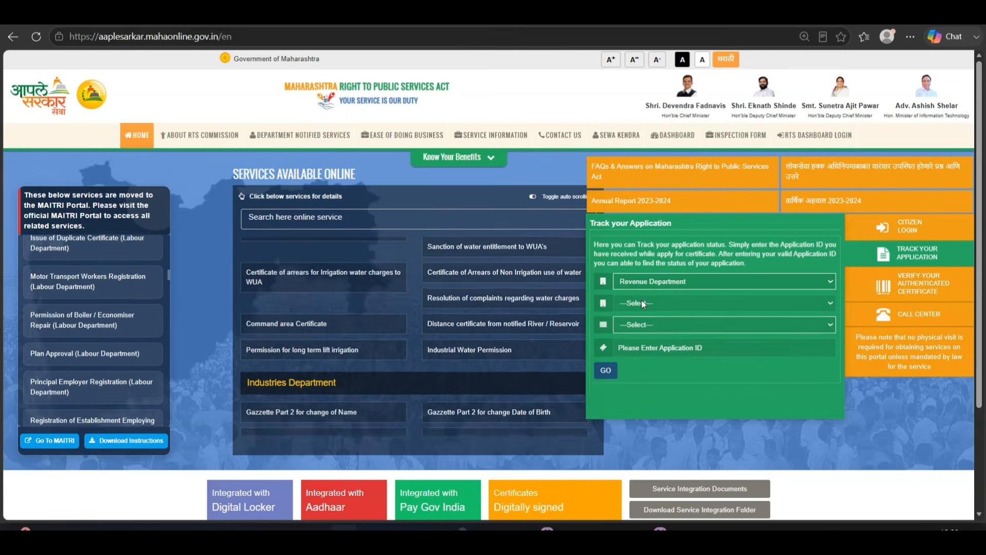
pyautogui.click(658, 303)
pyautogui.click(654, 366)
pyautogui.click(643, 327)
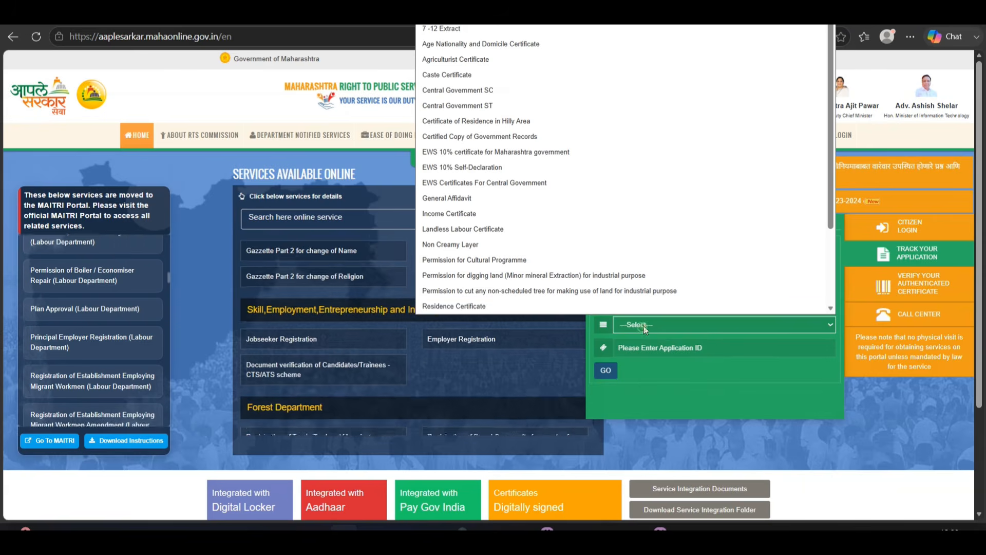
pyautogui.press('e')
pyautogui.press('Return')
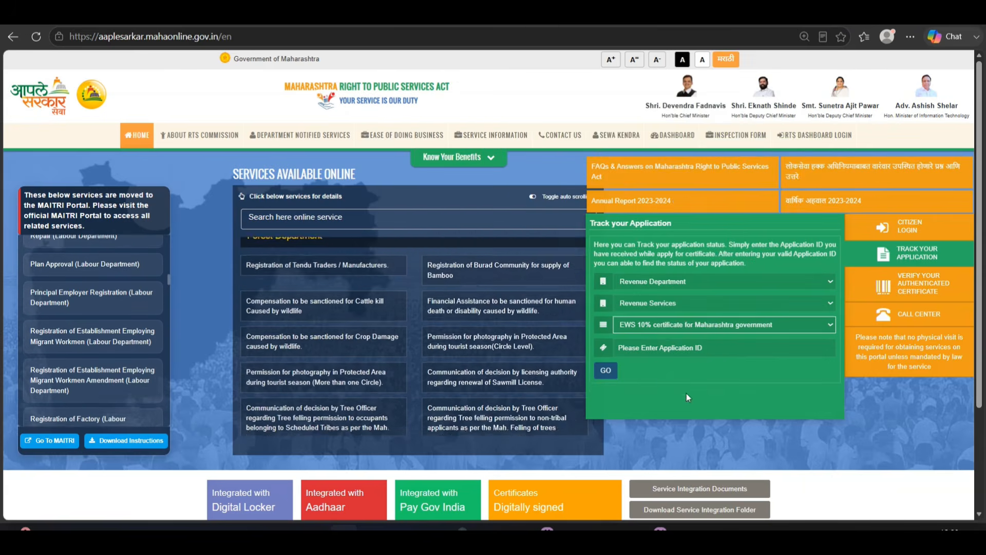
pyautogui.click(668, 348)
pyautogui.hotkey('ctrl', 'v')
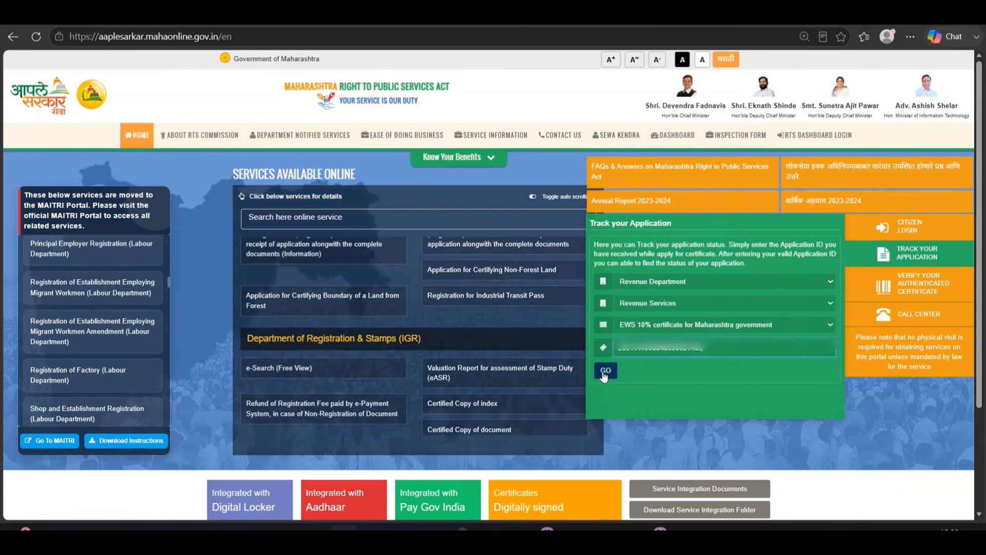
pyautogui.click(604, 377)
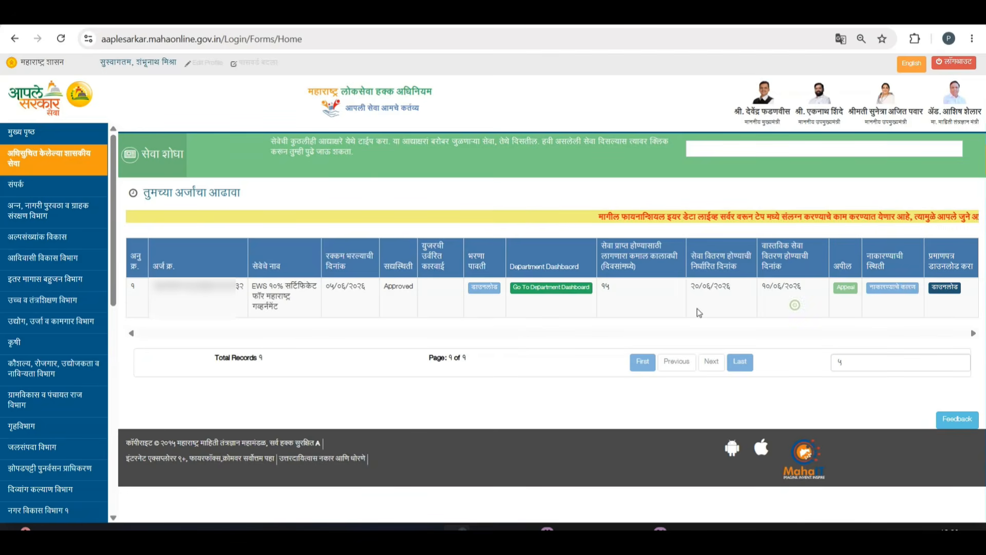
# Save the approved EWS certificate PDF and open it to review the 2026-2027 validity.
pyautogui.click(945, 289)
pyautogui.click(876, 400)
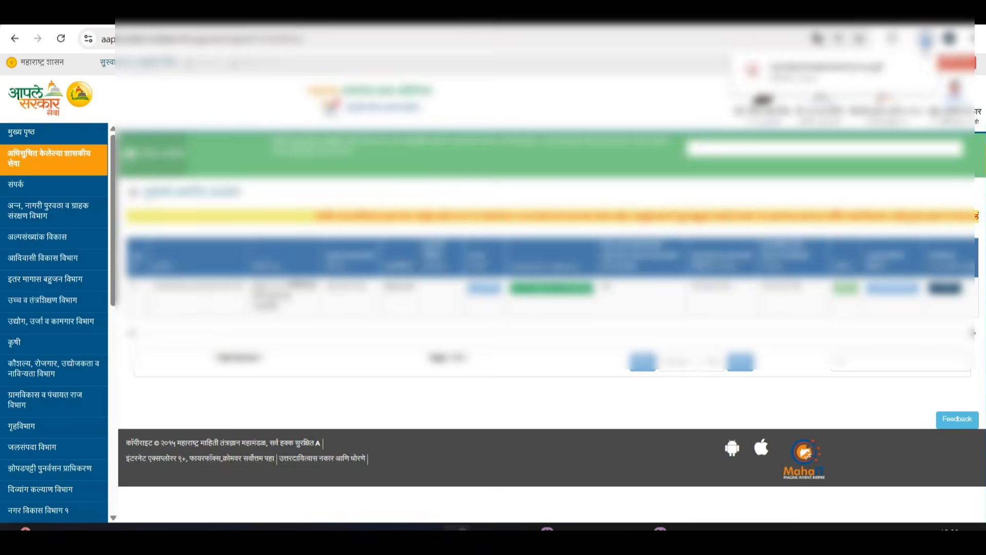
pyautogui.click(854, 67)
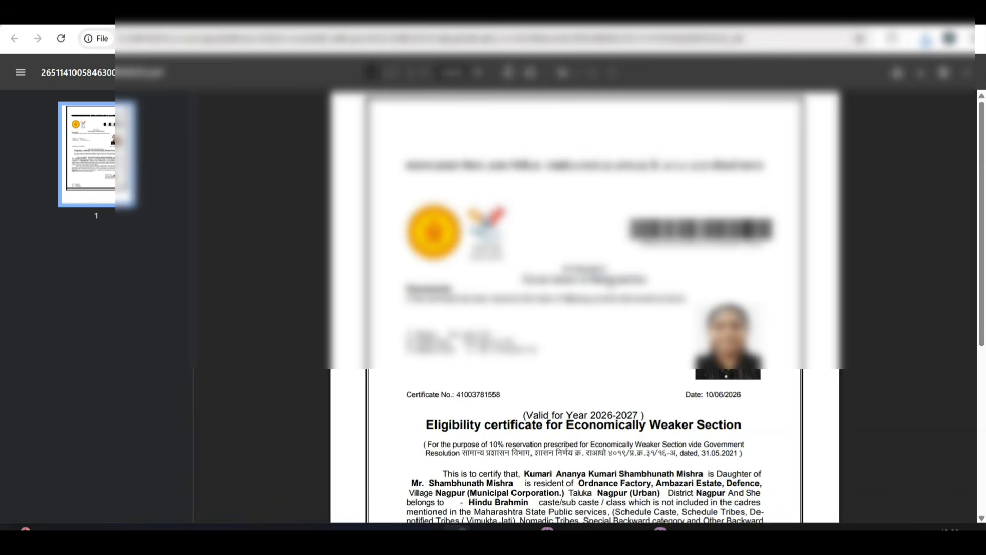
pyautogui.scroll(-6, 610, 283)
pyautogui.scroll(3, 611, 283)
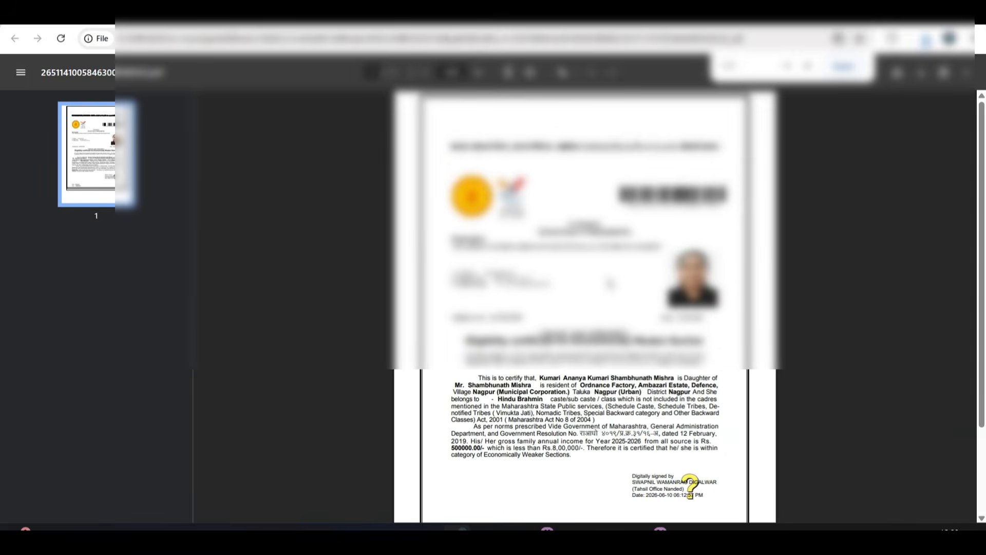
pyautogui.scroll(-4, 611, 284)
pyautogui.scroll(5, 611, 283)
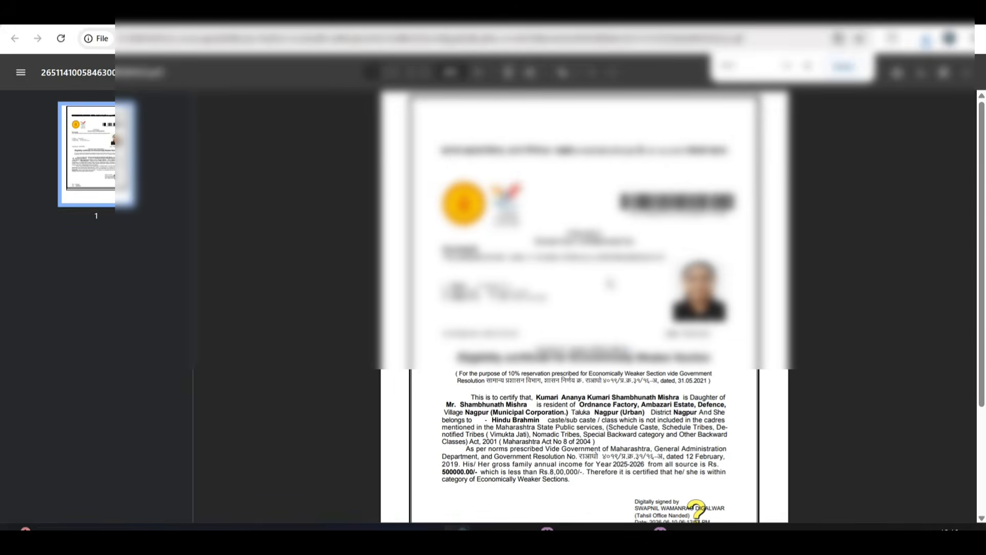
pyautogui.scroll(-5, 610, 284)
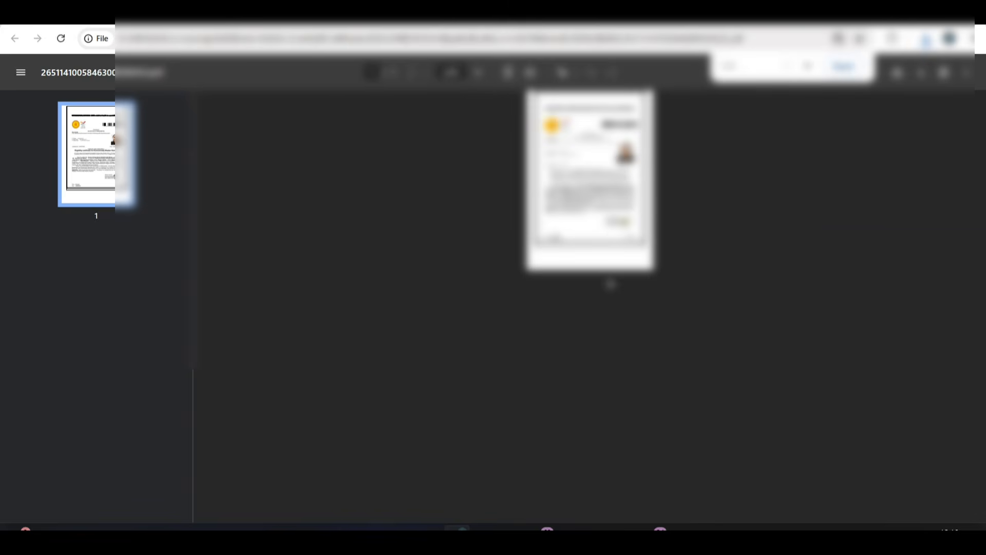